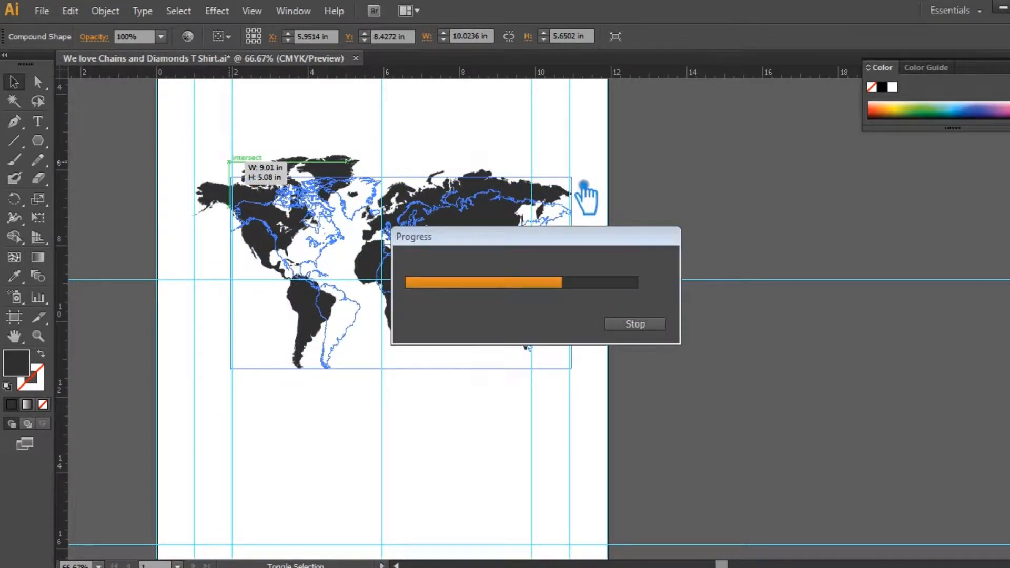
# Scale the world map down to about 7.94 in wide, fitting it between the inner vertical guides, and save the document
pyautogui.moveTo(587, 185); pyautogui.dragTo(532, 200)
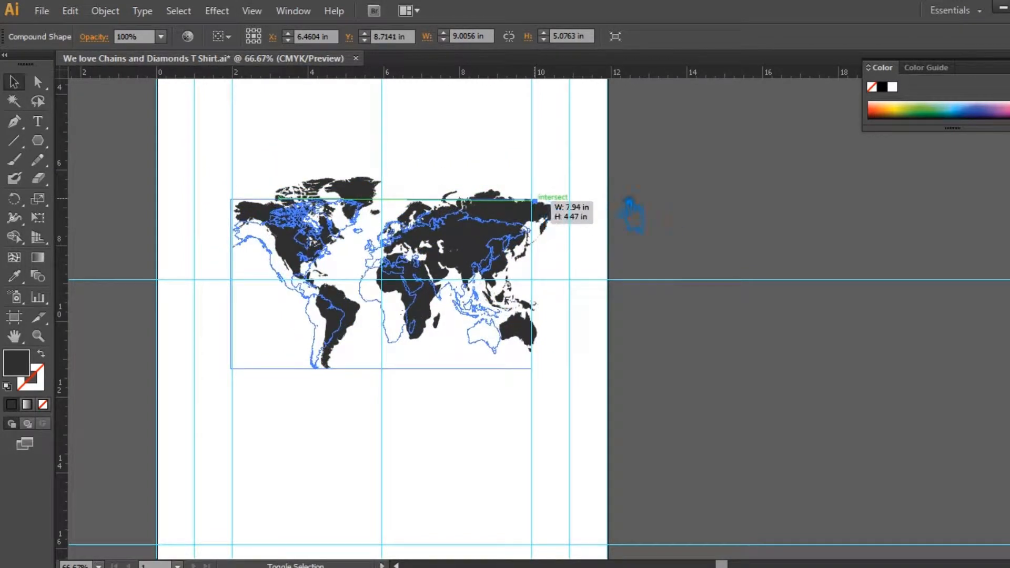
pyautogui.click(651, 177)
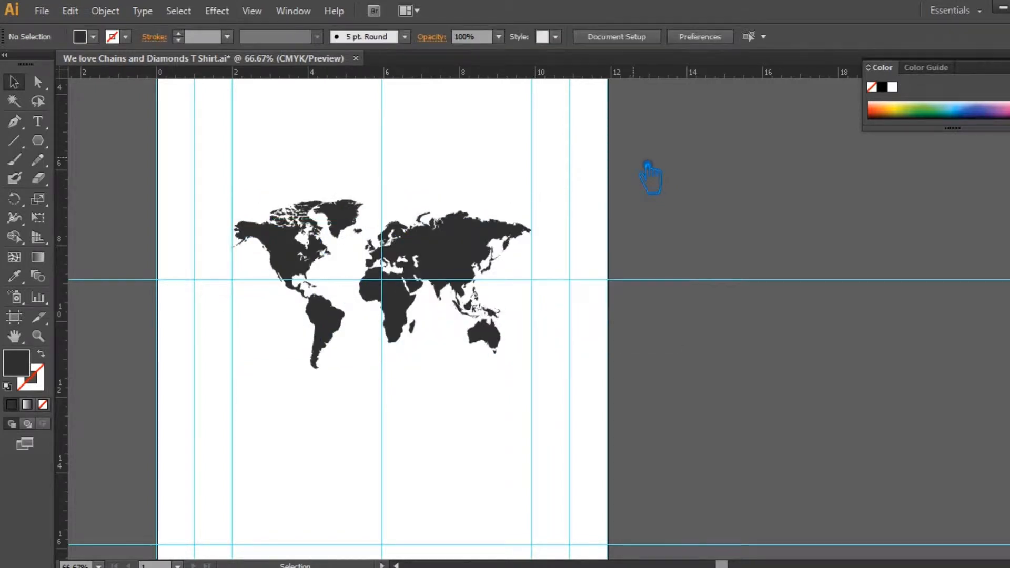
pyautogui.hotkey('ctrl', 's')
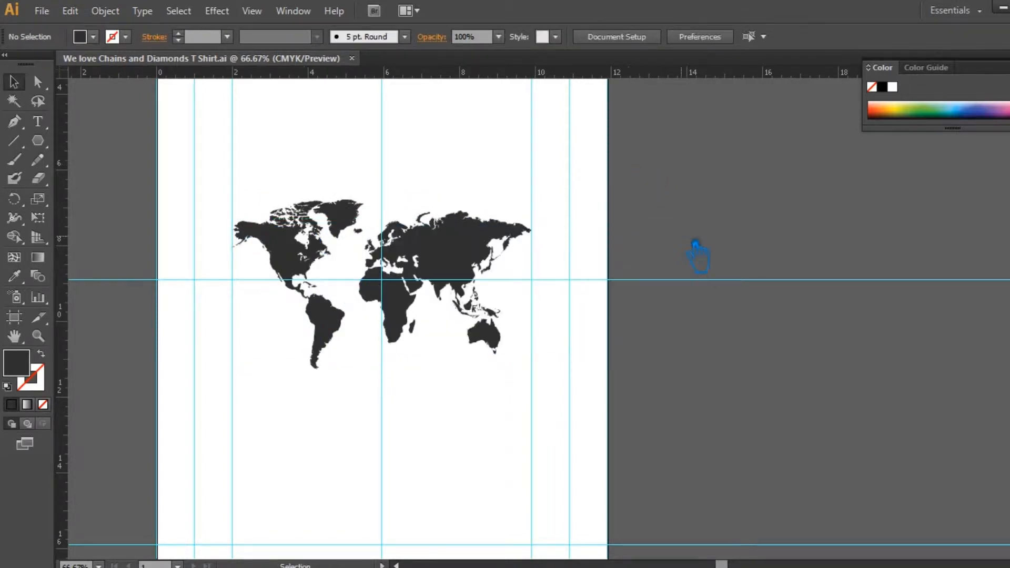
pyautogui.scroll(4, 677, 251)
pyautogui.scroll(-3, 674, 249)
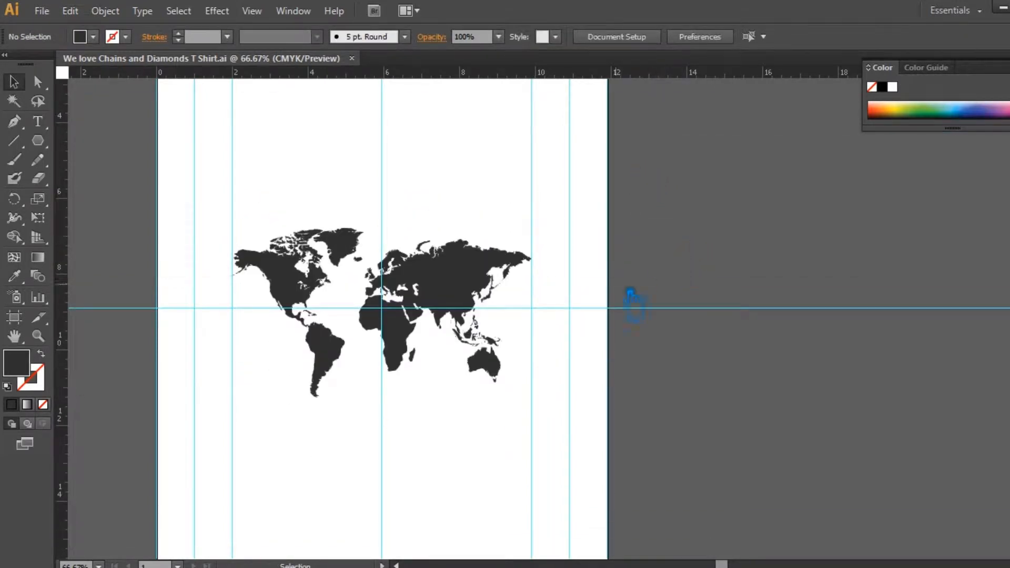
# Switch to the freelancer.com T-shirt design contest page in the browser and copy the slogan "We love Chains and Diamonds"
pyautogui.click(1003, 8)
pyautogui.click(902, 16)
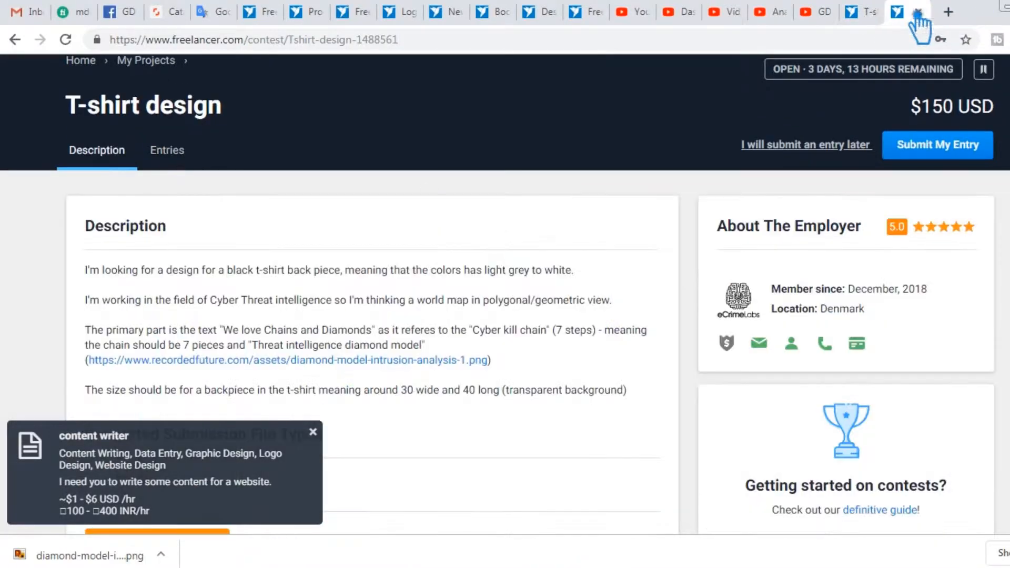
pyautogui.moveTo(223, 330); pyautogui.dragTo(372, 332)
pyautogui.hotkey('ctrl', 'c')
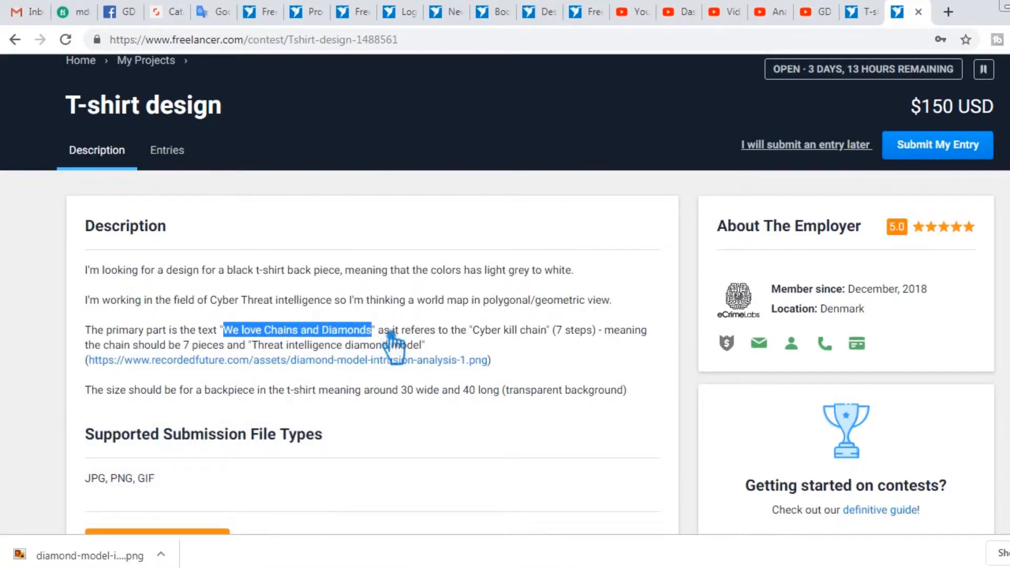
# Switch back to Illustrator, paste the slogan, enlarge it to about 60 pt, place it above and right of the map, and save
pyautogui.click(506, 567)
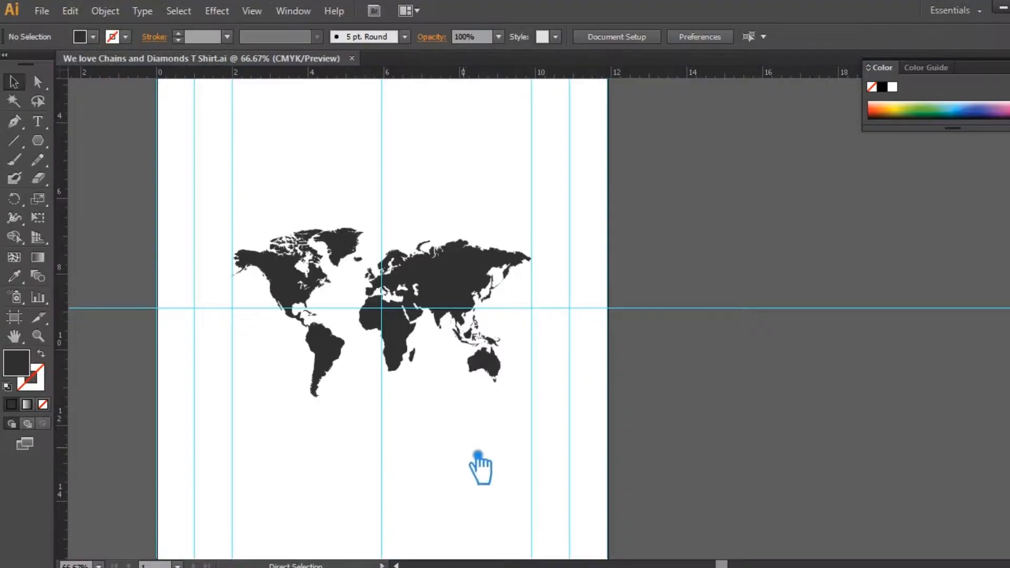
pyautogui.hotkey('ctrl', 'v')
pyautogui.moveTo(588, 327); pyautogui.dragTo(838, 395)
pyautogui.moveTo(656, 352); pyautogui.dragTo(728, 203)
pyautogui.click(728, 287)
pyautogui.hotkey('ctrl', 's')
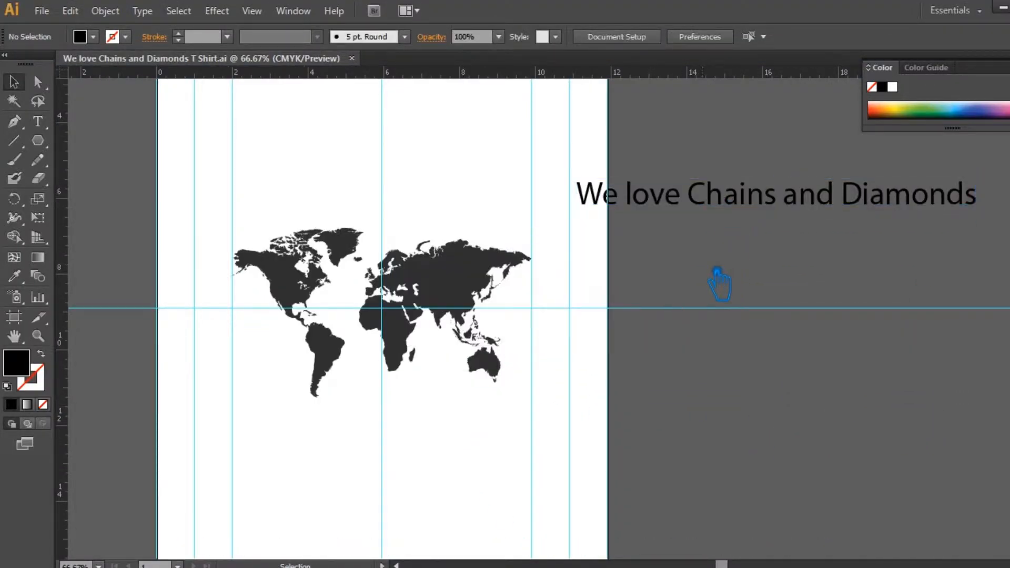
# Move the slogan slightly left and set its characters to All Caps
pyautogui.moveTo(718, 208); pyautogui.dragTo(631, 209)
pyautogui.click(678, 247)
pyautogui.click(658, 213)
pyautogui.click(489, 44)
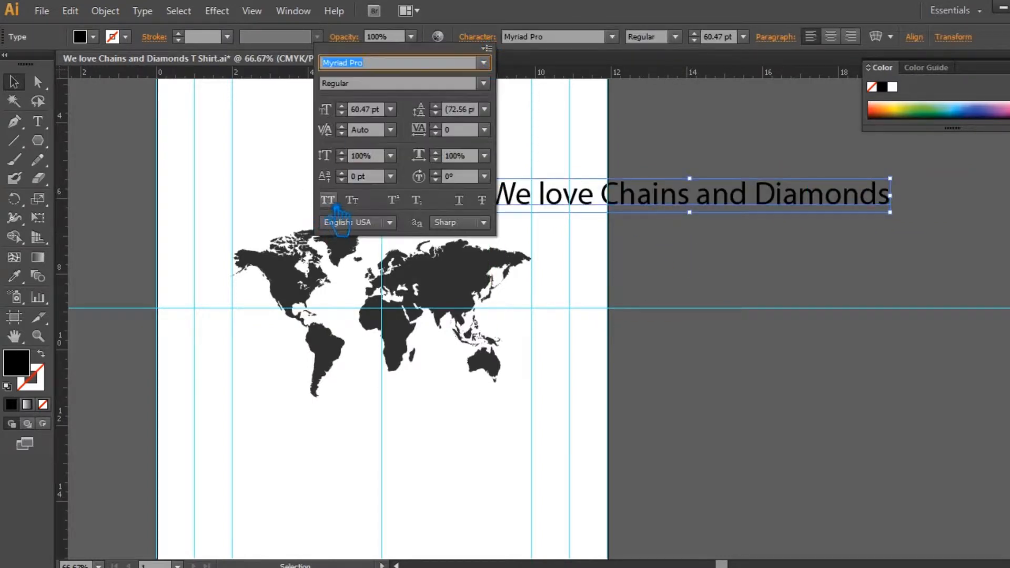
pyautogui.click(332, 210)
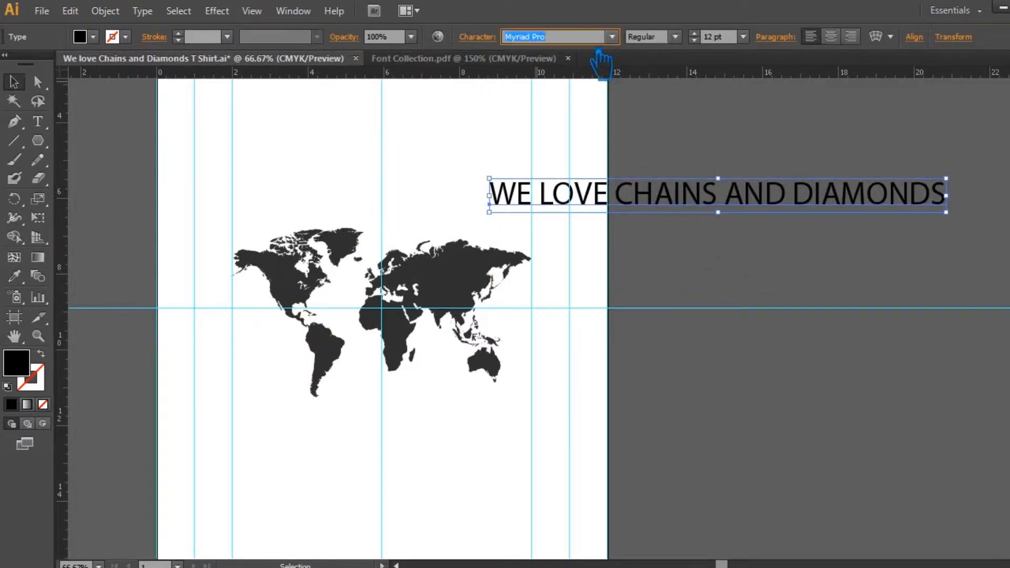
# Set the slogan's font to Android Assassin, place the text just below the world map, and save the document
pyautogui.press('Return')
pyautogui.moveTo(689, 189); pyautogui.dragTo(378, 416)
pyautogui.click(634, 394)
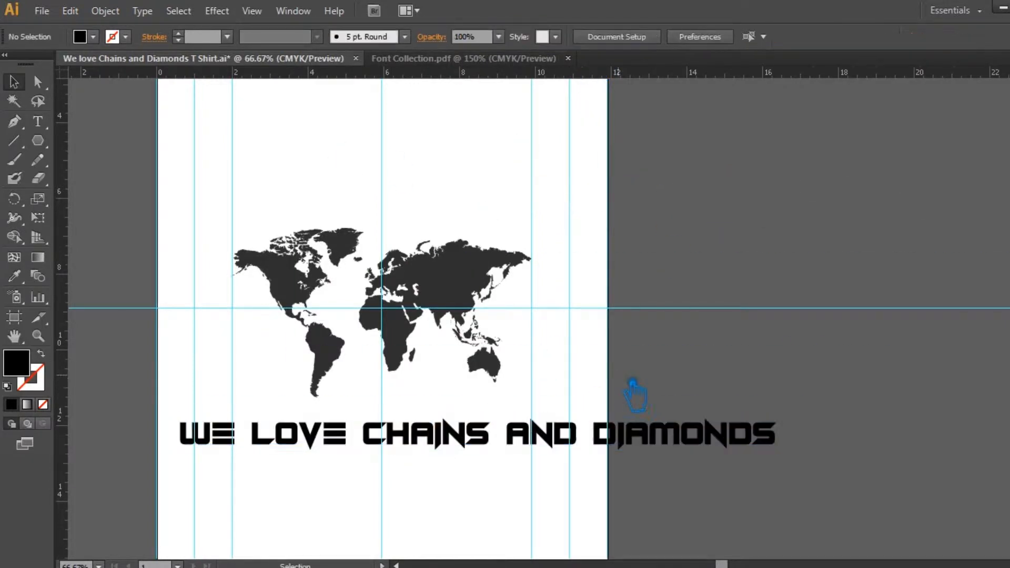
pyautogui.hotkey('ctrl', 's')
# Break the slogan into four lines reading WE LOVE, CHAINS, AND, DIAMONDS
pyautogui.click(37, 121)
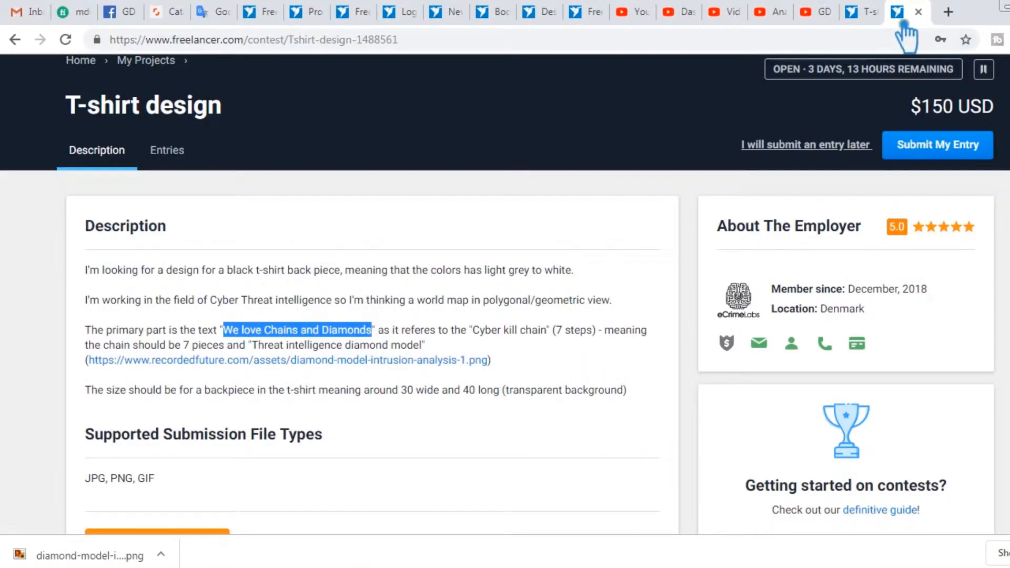
pyautogui.click(863, 11)
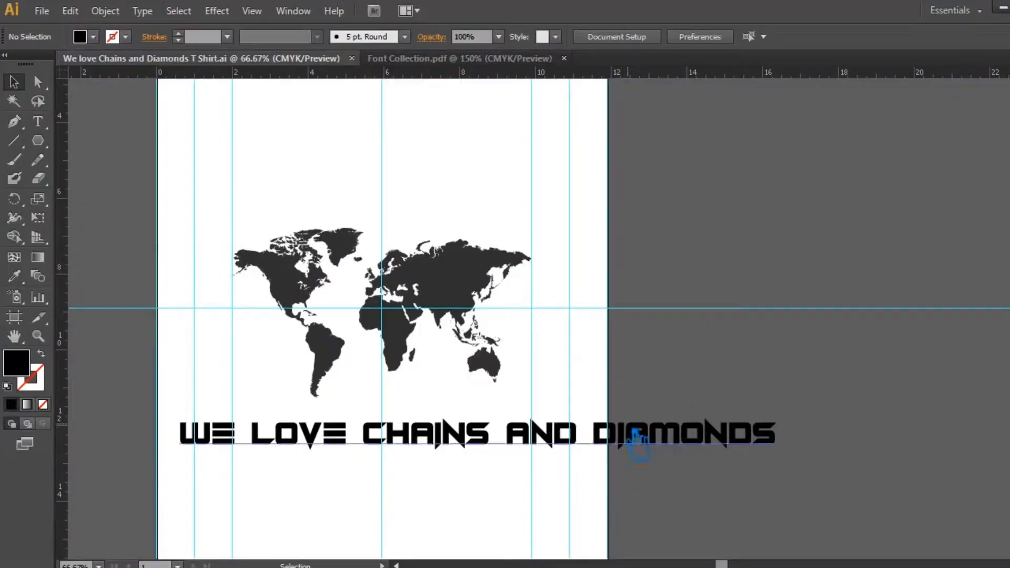
pyautogui.doubleClick(378, 442)
pyautogui.press('Return')
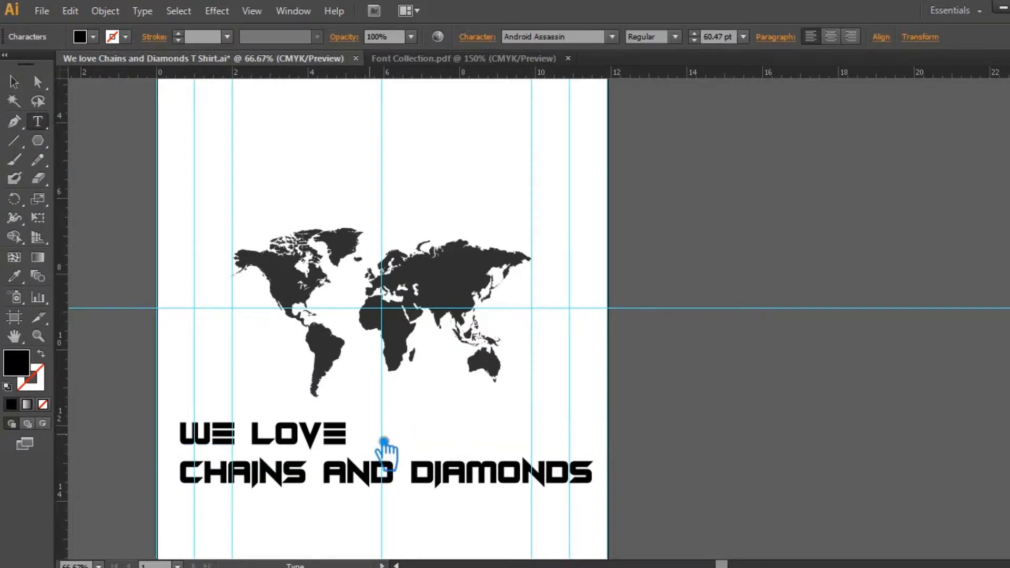
pyautogui.press('Return')
pyautogui.press('BackSpace')
pyautogui.press('Return')
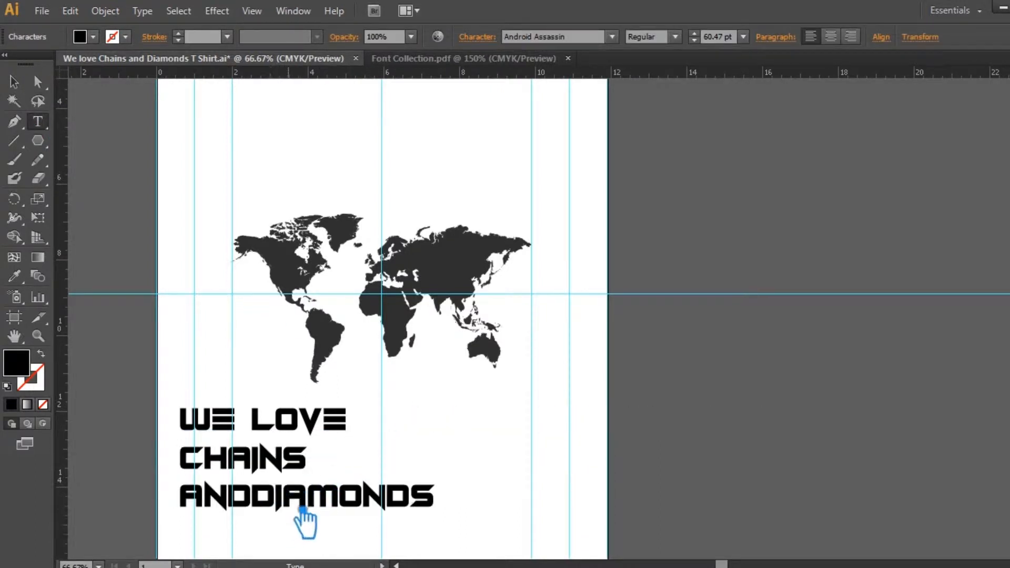
# Centre-align all four lines of the slogan
pyautogui.hotkey('ctrl', 'a')
pyautogui.click(780, 49)
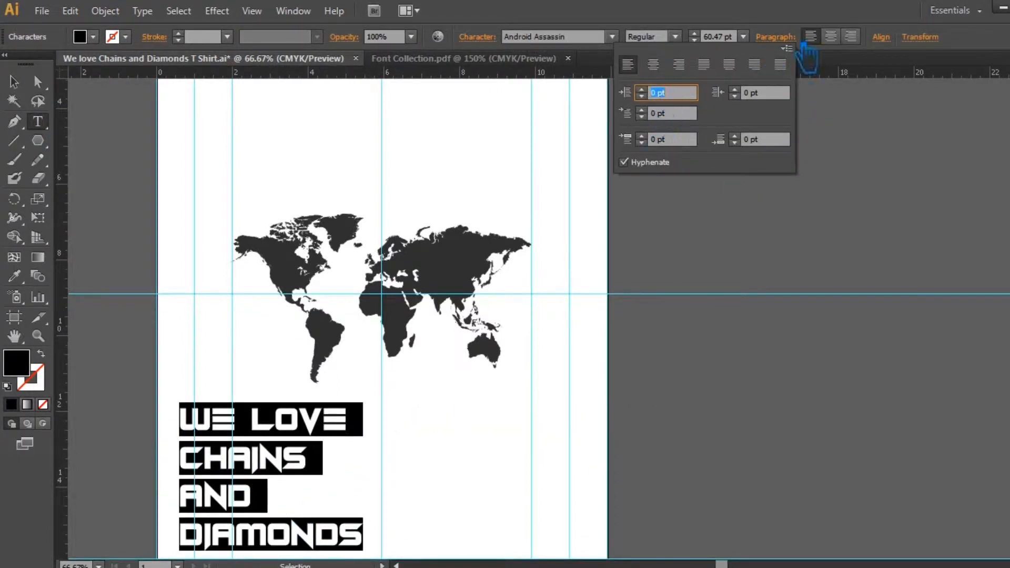
pyautogui.click(849, 39)
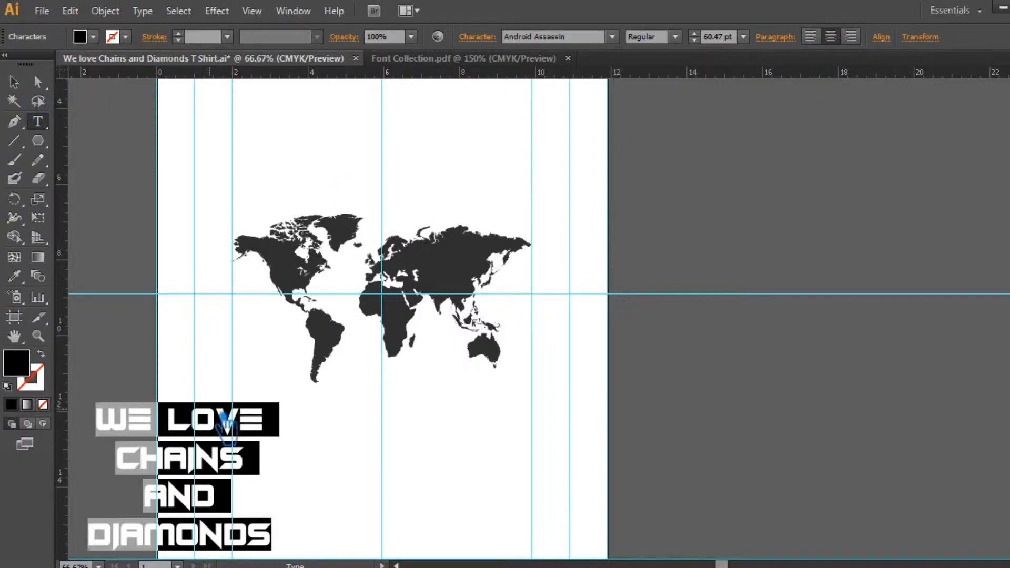
# Move the slogan block above the world map, centre it on the middle vertical guide, and save the document
pyautogui.click(16, 83)
pyautogui.moveTo(217, 425); pyautogui.dragTo(434, 152)
pyautogui.press('space')
pyautogui.moveTo(671, 204); pyautogui.dragTo(701, 376)
pyautogui.moveTo(428, 330); pyautogui.dragTo(416, 267)
pyautogui.click(712, 306)
pyautogui.hotkey('ctrl', 's')
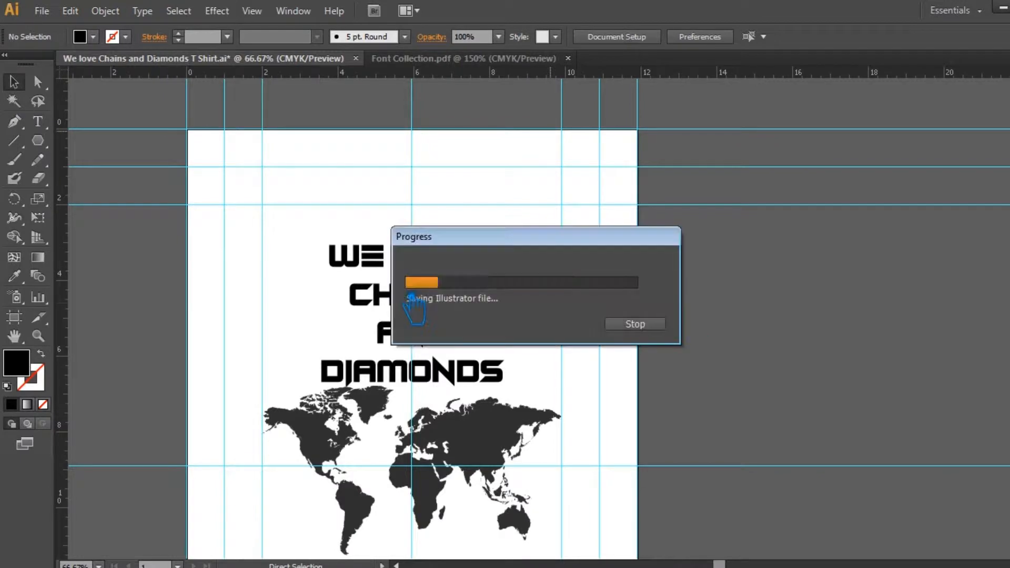
# Move the world map down to leave a gap beneath DIAMONDS, and save the document
pyautogui.click(452, 442)
pyautogui.moveTo(458, 442); pyautogui.dragTo(457, 477)
pyautogui.click(730, 392)
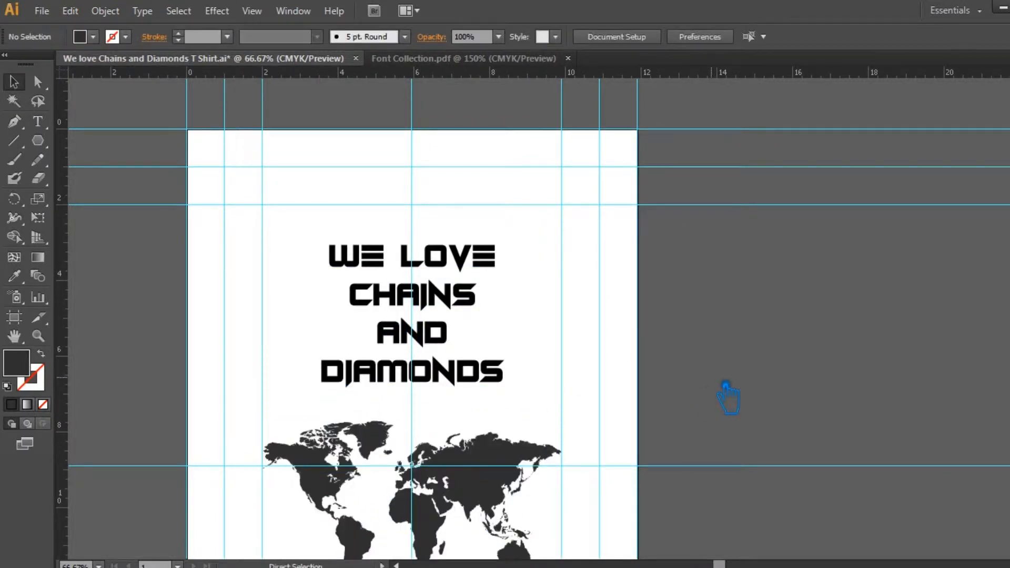
pyautogui.hotkey('ctrl', 's')
# Scale the world map down to about 4.57 in wide and move it under the slogan near the middle vertical guide
pyautogui.click(533, 471)
pyautogui.scroll(-5, 573, 374)
pyautogui.moveTo(571, 368); pyautogui.dragTo(501, 331)
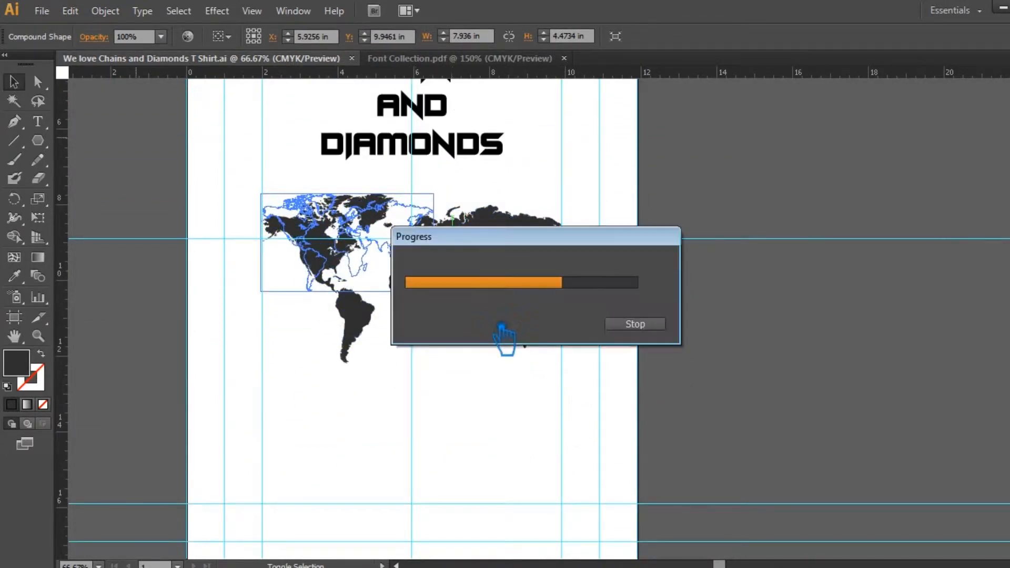
pyautogui.click(501, 326)
pyautogui.moveTo(384, 230); pyautogui.dragTo(441, 241)
# Nudge the world map right and up to about X 5.93 in, Y 9.17 in, and save the document
pyautogui.press('Right')
pyautogui.press('Right')
pyautogui.press('Right')
pyautogui.press('Right')
pyautogui.press('Right')
pyautogui.press('Right')
pyautogui.press('Right')
pyautogui.press('Right')
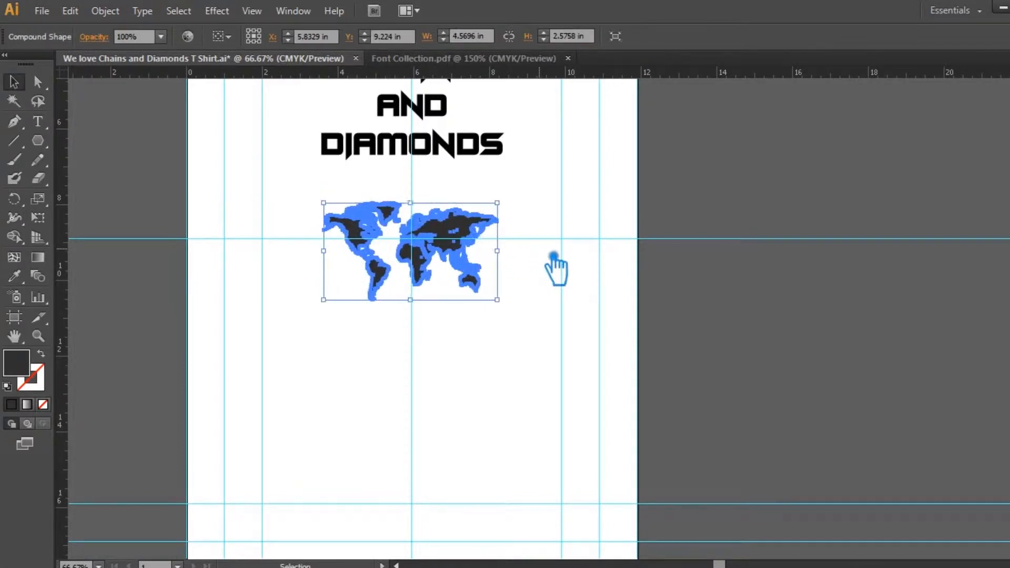
pyautogui.press('Right')
pyautogui.press('Up')
pyautogui.press('Up')
pyautogui.press('Up')
pyautogui.press('Up')
pyautogui.press('Up')
pyautogui.press('Up')
pyautogui.press('Up')
pyautogui.press('Up')
pyautogui.press('Up')
pyautogui.press('Up')
pyautogui.press('Up')
pyautogui.press('Up')
pyautogui.press('Up')
pyautogui.press('Up')
pyautogui.press('Up')
pyautogui.press('Up')
pyautogui.press('Up')
pyautogui.press('Up')
pyautogui.press('Up')
pyautogui.press('Up')
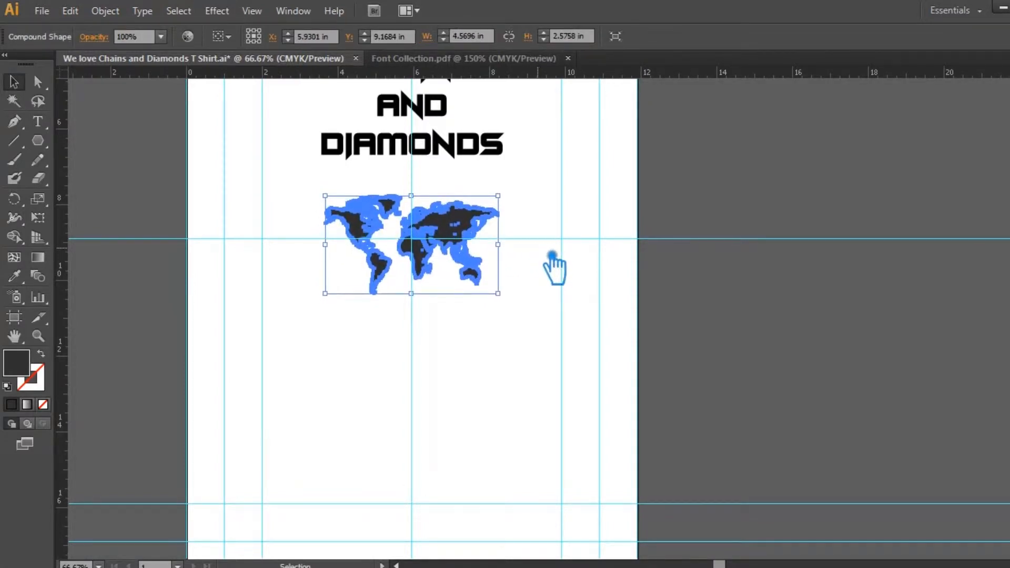
pyautogui.click(652, 281)
pyautogui.scroll(3, 688, 289)
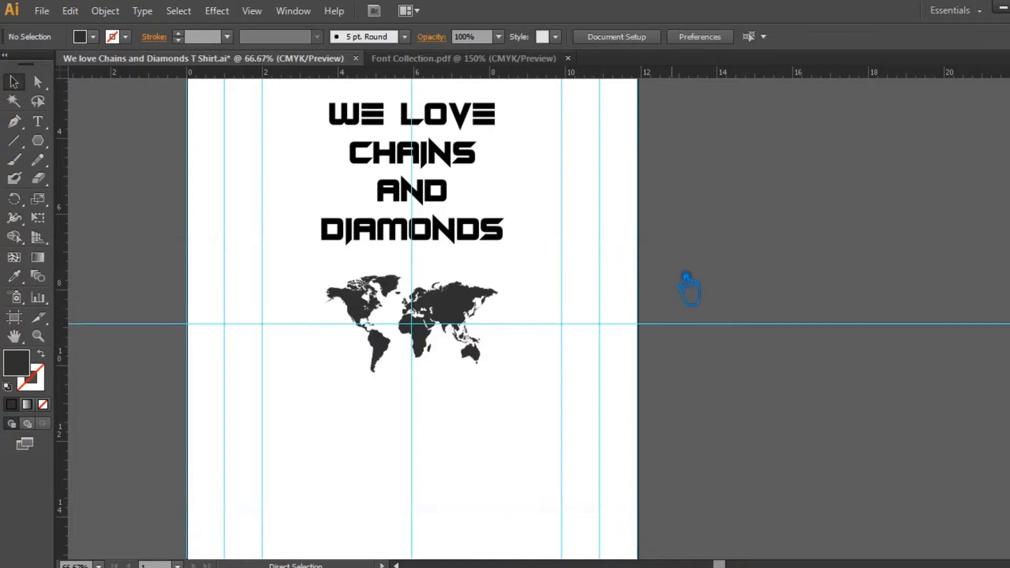
pyautogui.hotkey('ctrl', 's')
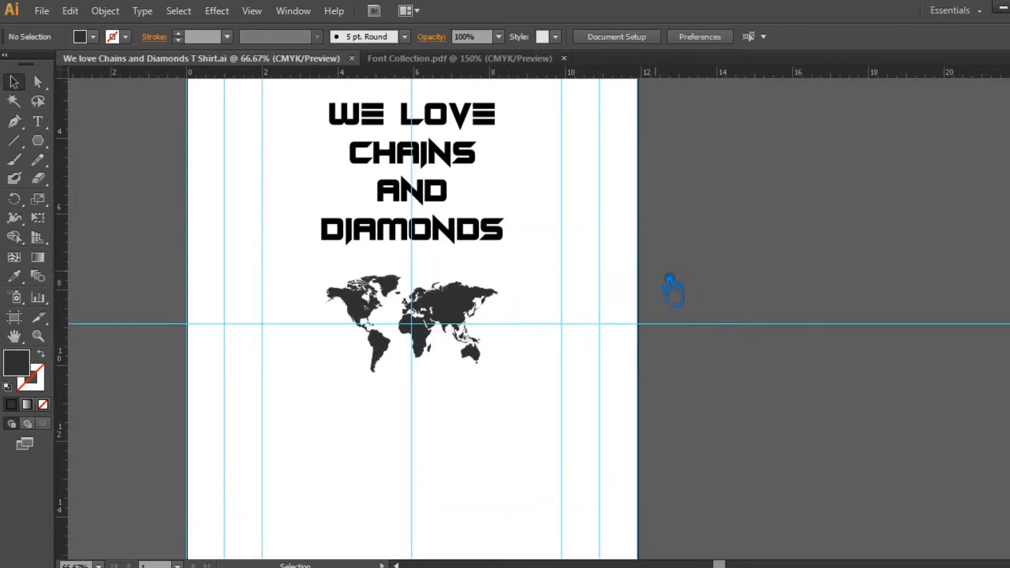
# In Font Collection.pdf, pick the cracked-style SALES HERO sample and take its font name, Adieresis, Odieresis & Aring
pyautogui.click(465, 58)
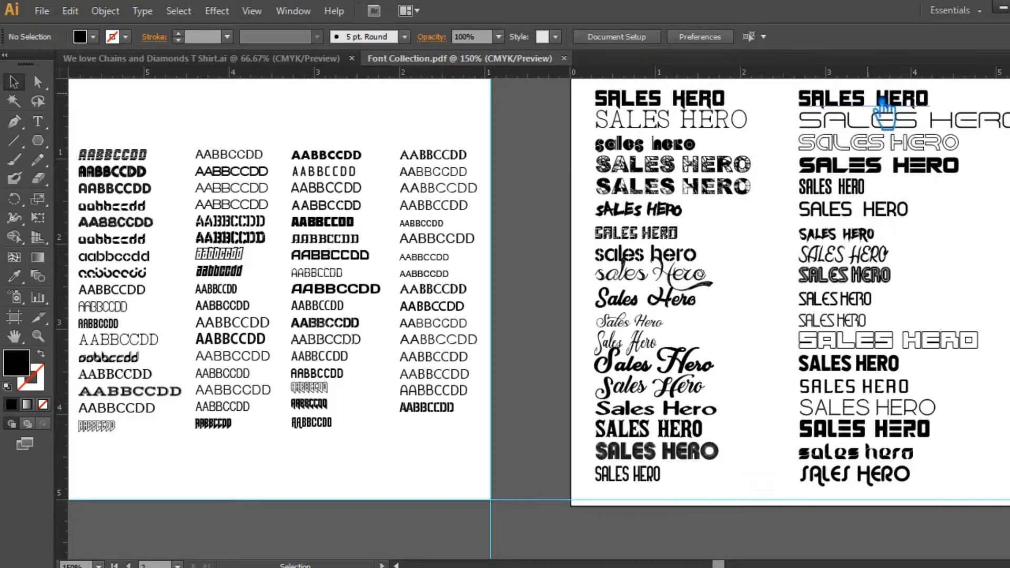
pyautogui.click(739, 168)
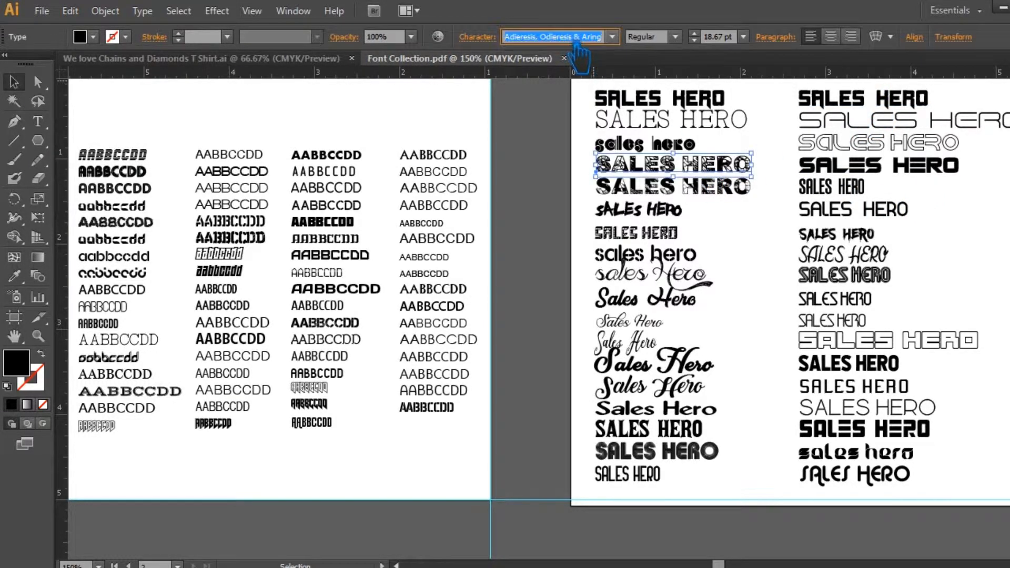
pyautogui.click(226, 59)
# Apply the font Adieresis, Odieresis & Aring to the WE LOVE line of the slogan and save the document
pyautogui.click(38, 121)
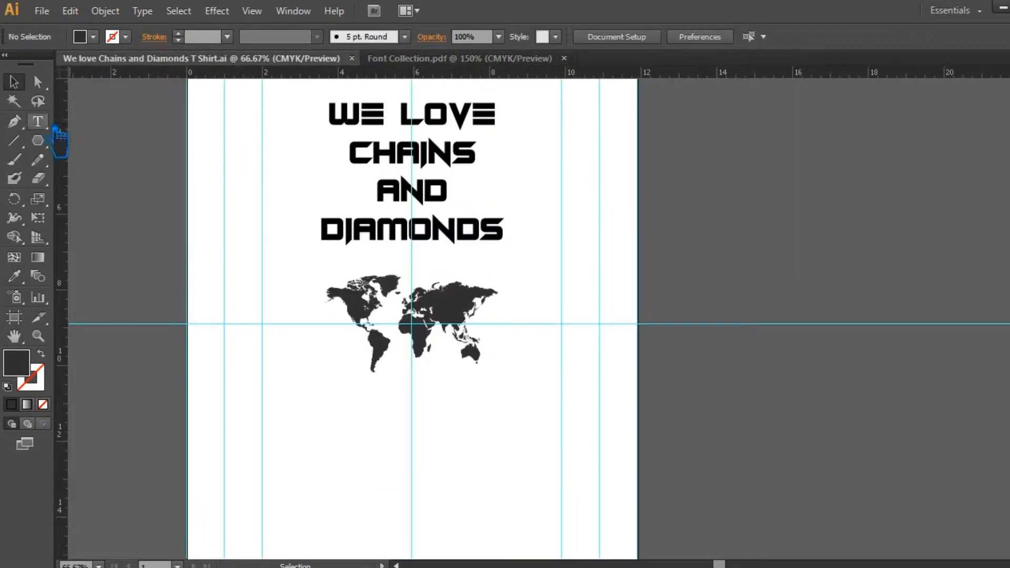
pyautogui.tripleClick(360, 129)
pyautogui.click(563, 38)
pyautogui.press('Return')
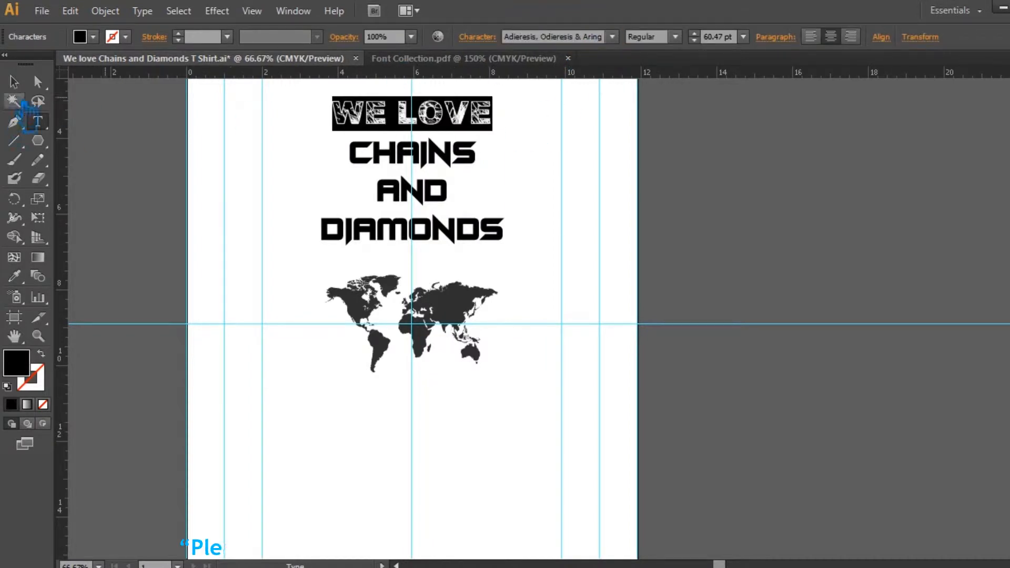
pyautogui.press('Escape')
pyautogui.click(558, 184)
pyautogui.hotkey('ctrl', 's')
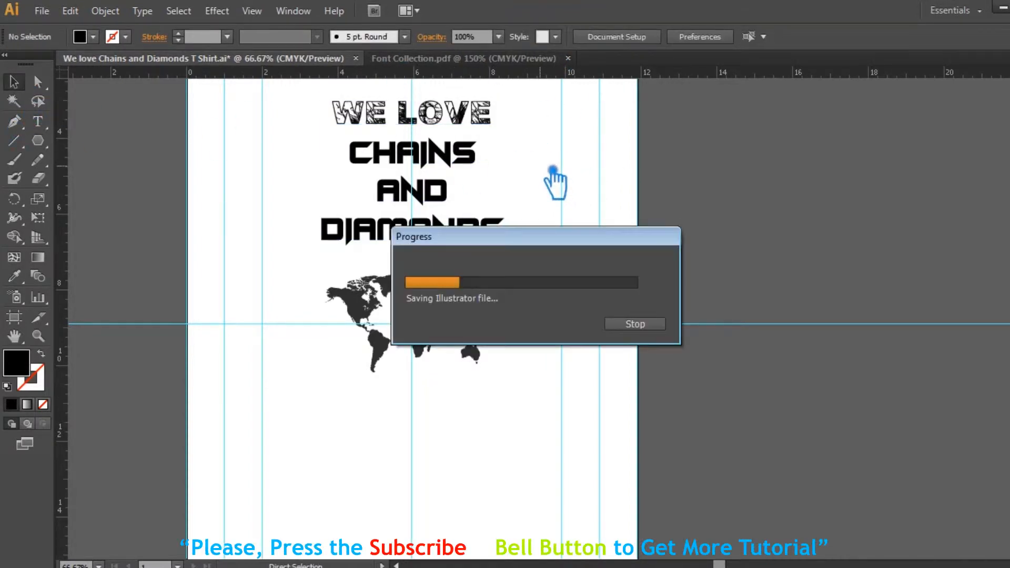
# Enlarge the WE LOVE line's font size until it nearly spans the width between the inner vertical guides
pyautogui.press('t')
pyautogui.tripleClick(512, 104)
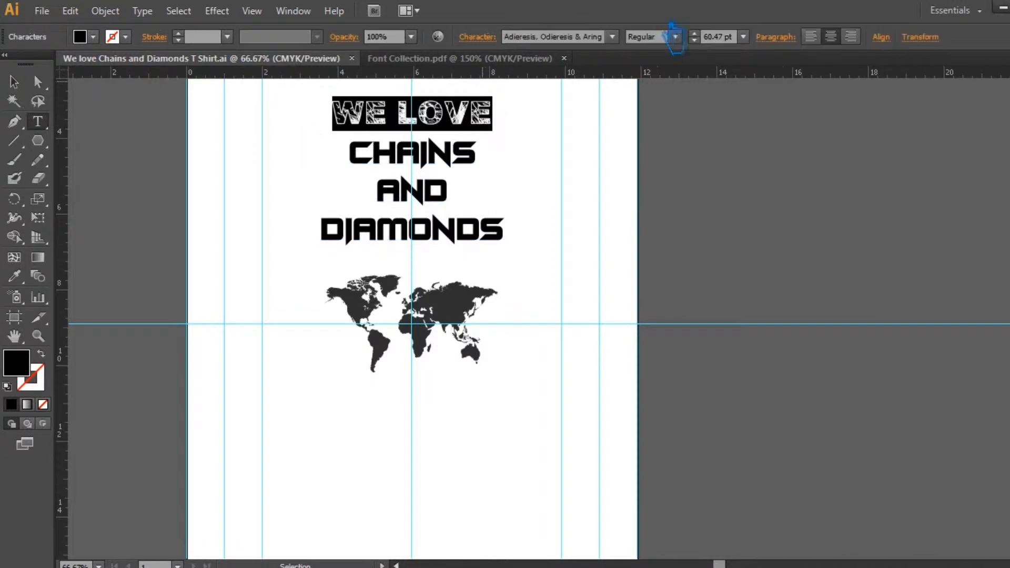
pyautogui.click(710, 40)
pyautogui.hotkey('shift', 'Up')
pyautogui.hotkey('shift', 'Up')
pyautogui.hotkey('shift', 'Up')
pyautogui.hotkey('shift', 'Up')
pyautogui.press('Return')
pyautogui.press('Escape')
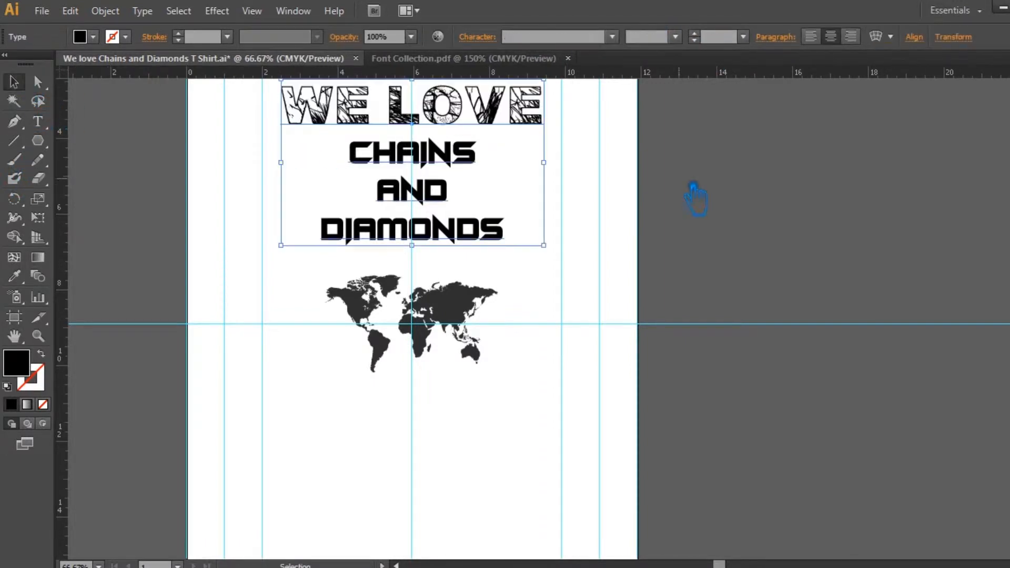
pyautogui.click(690, 185)
# Set the font size of the CHAINS line to 130 pt
pyautogui.moveTo(628, 183); pyautogui.dragTo(645, 291)
pyautogui.tripleClick(428, 261)
pyautogui.click(713, 37)
pyautogui.hotkey('shift', 'Up')
pyautogui.hotkey('shift', 'Up')
pyautogui.hotkey('shift', 'Up')
pyautogui.hotkey('shift', 'Up')
pyautogui.hotkey('shift', 'Up')
pyautogui.hotkey('shift', 'Up')
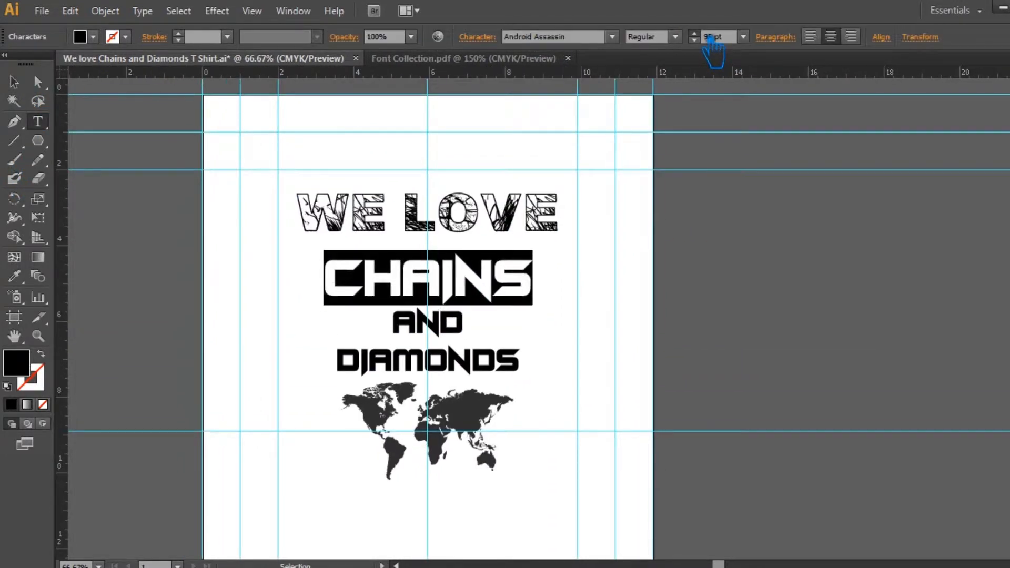
pyautogui.hotkey('shift', 'Up')
# Reduce the font size of the WE LOVE line so it is about as wide as the DIAMONDS line
pyautogui.click(497, 218)
pyautogui.hotkey('ctrl', 'a')
pyautogui.click(711, 42)
pyautogui.press('Down')
pyautogui.press('Down')
pyautogui.press('Down')
pyautogui.press('Down')
pyautogui.press('Down')
pyautogui.press('Down')
pyautogui.press('Down')
pyautogui.press('Down')
pyautogui.press('Down')
pyautogui.press('Down')
pyautogui.press('Down')
pyautogui.press('Down')
pyautogui.press('Down')
pyautogui.press('Down')
pyautogui.press('Down')
pyautogui.press('Down')
pyautogui.press('Down')
pyautogui.press('Down')
pyautogui.press('Down')
pyautogui.press('Down')
# Save the document and move the slogan text block up, clear of the world map
pyautogui.click(439, 320)
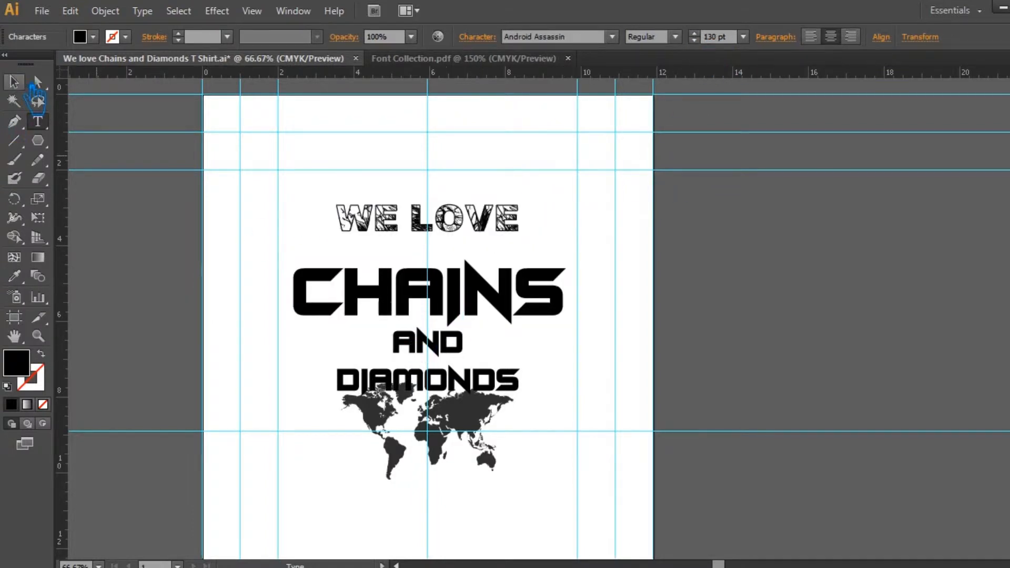
pyautogui.click(13, 81)
pyautogui.click(625, 249)
pyautogui.hotkey('ctrl', 's')
pyautogui.moveTo(493, 231); pyautogui.dragTo(494, 196)
pyautogui.click(646, 276)
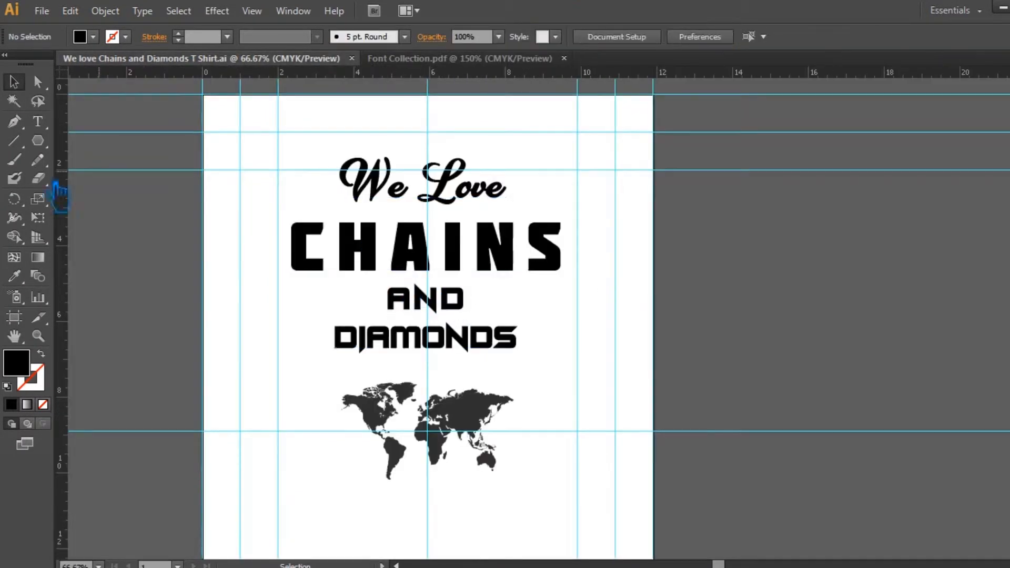
# Set the WE LOVE line's font to Alien Android and save the document
pyautogui.click(37, 121)
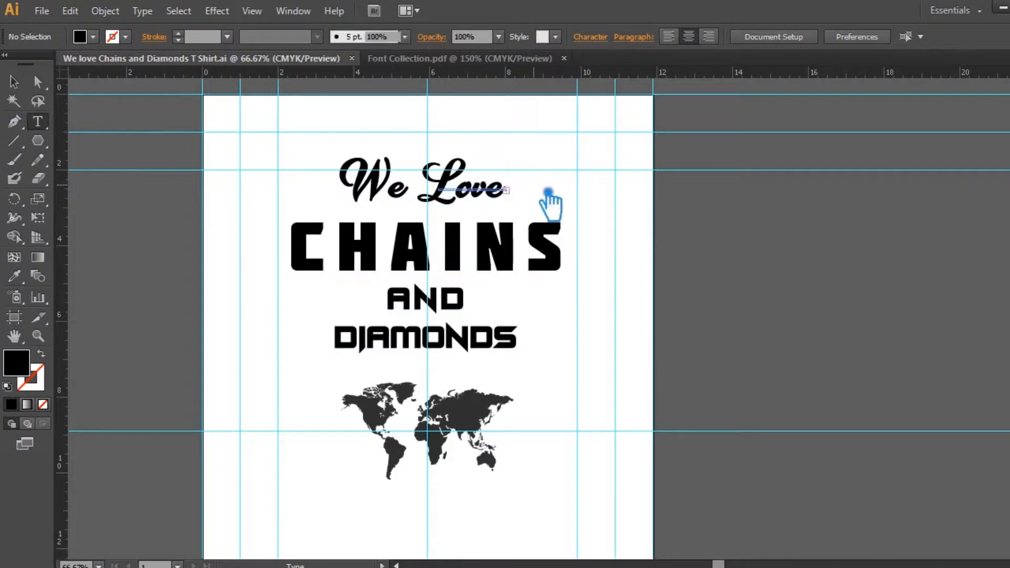
pyautogui.tripleClick(504, 206)
pyautogui.click(567, 39)
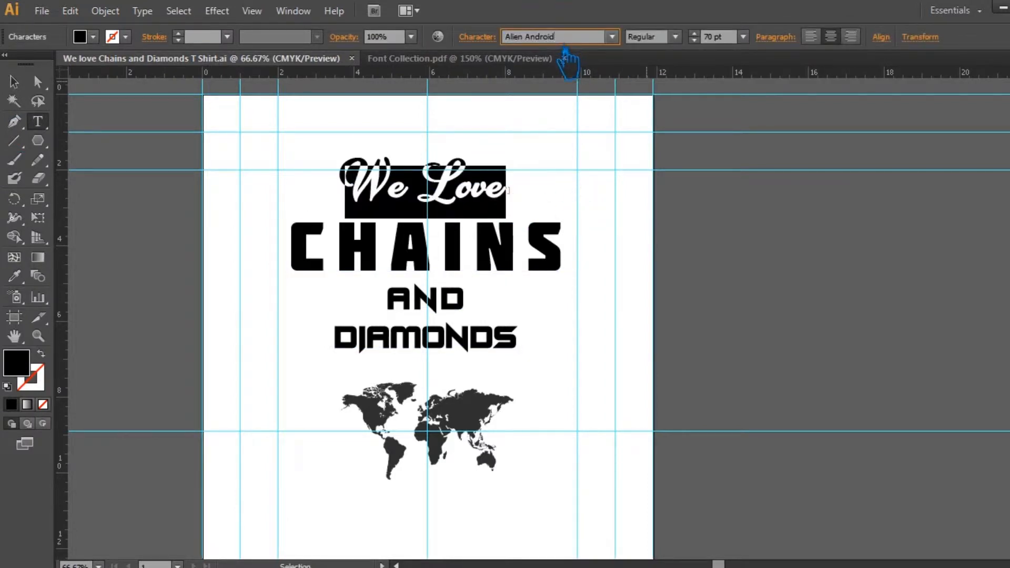
pyautogui.write('Alien Android')
pyautogui.press('Return')
pyautogui.click(14, 81)
pyautogui.click(676, 212)
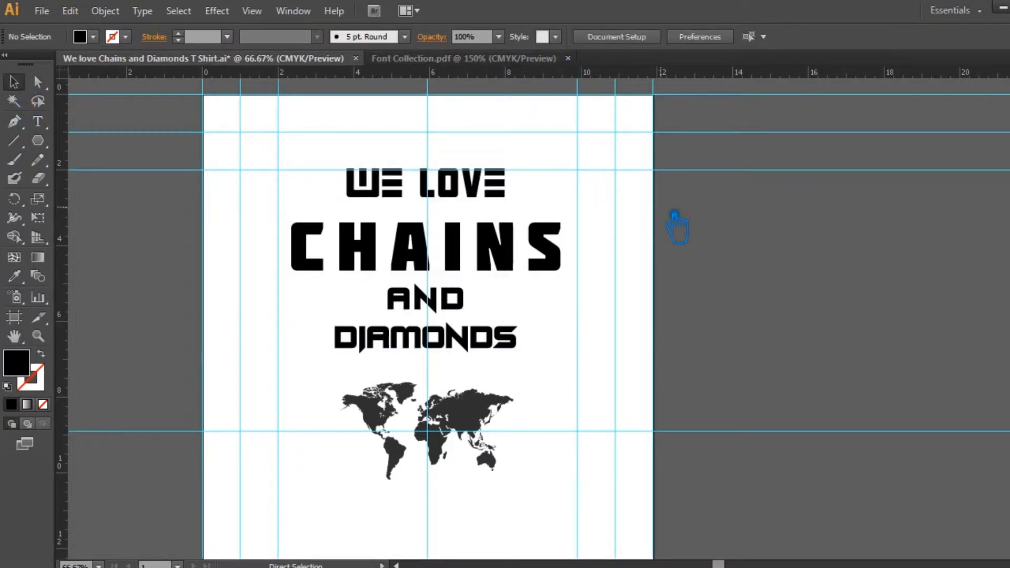
pyautogui.hotkey('ctrl', 's')
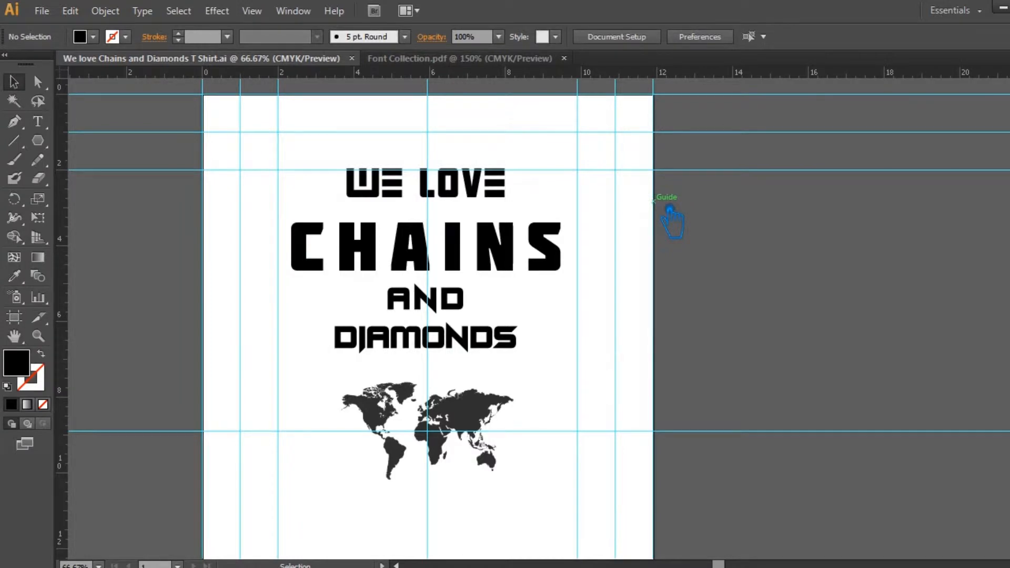
# Place a copy of the circular icon column just beside the artboard's left edge
pyautogui.hotkey('ctrl', '-')
pyautogui.hotkey('ctrl', '-')
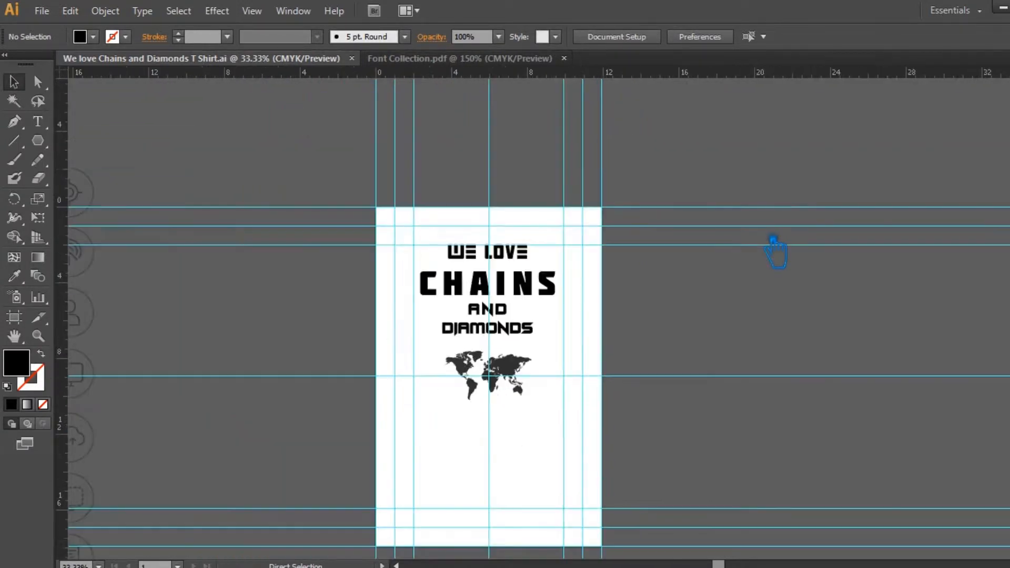
pyautogui.moveTo(728, 410); pyautogui.dragTo(858, 356)
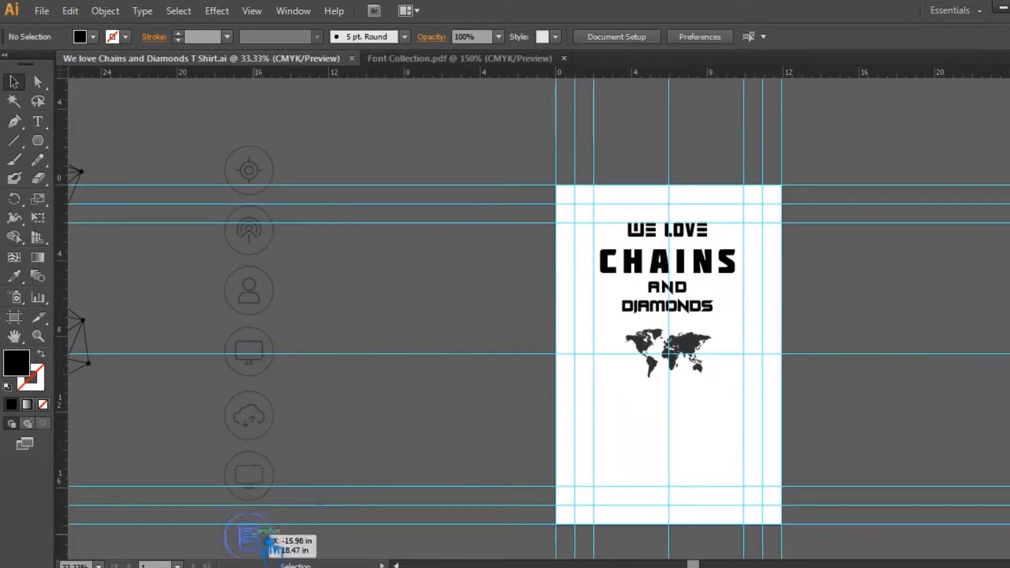
pyautogui.click(234, 189)
pyautogui.hotkey('ctrl', 'shift', 'g')
pyautogui.click(288, 150)
pyautogui.moveTo(236, 128); pyautogui.dragTo(539, 255)
pyautogui.hscroll(2, 706, 337)
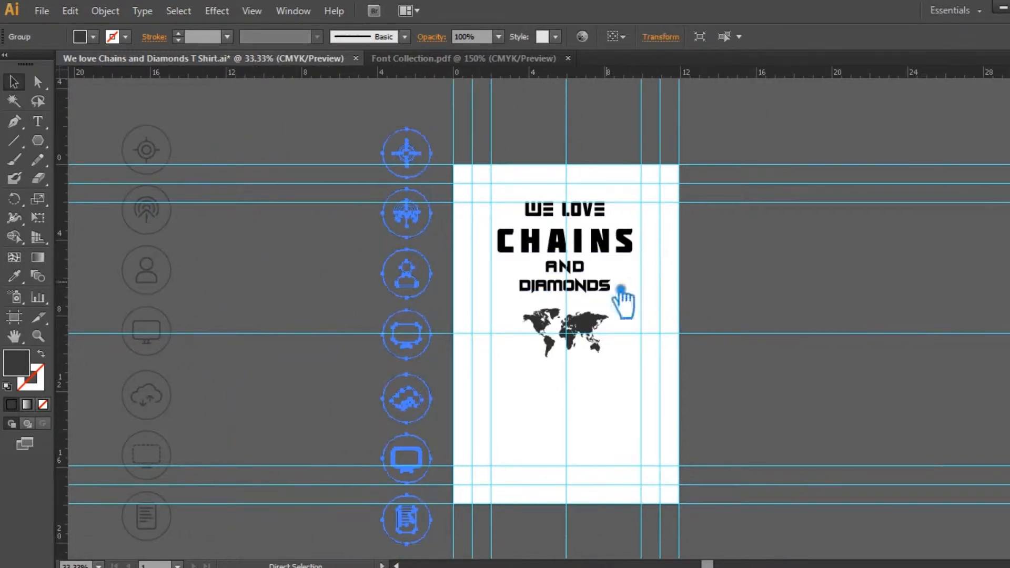
# Scale the copied icon column down, move it onto the artboard's right side next to the slogan and ungroup it
pyautogui.moveTo(432, 129); pyautogui.dragTo(407, 267)
pyautogui.moveTo(395, 389); pyautogui.dragTo(659, 286)
pyautogui.rightClick(657, 283)
pyautogui.click(710, 377)
pyautogui.click(779, 320)
pyautogui.hotkey('ctrl', '=')
pyautogui.hotkey('ctrl', '=')
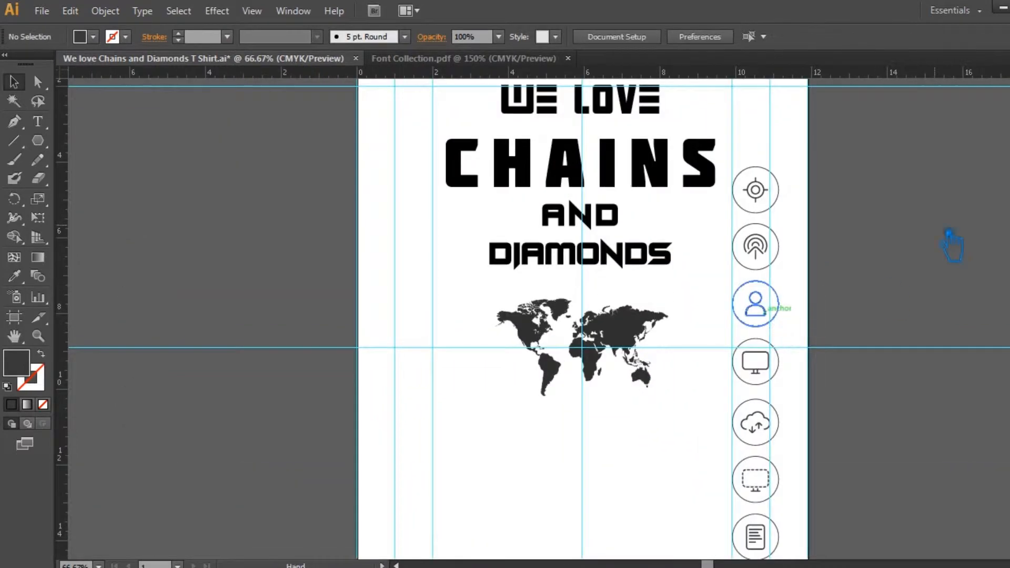
# Shrink all the icons in the column together so they fit between the two vertical guides at the artboard's right side
pyautogui.moveTo(891, 286); pyautogui.dragTo(860, 282)
pyautogui.click(717, 242)
pyautogui.scroll(-4, 747, 316)
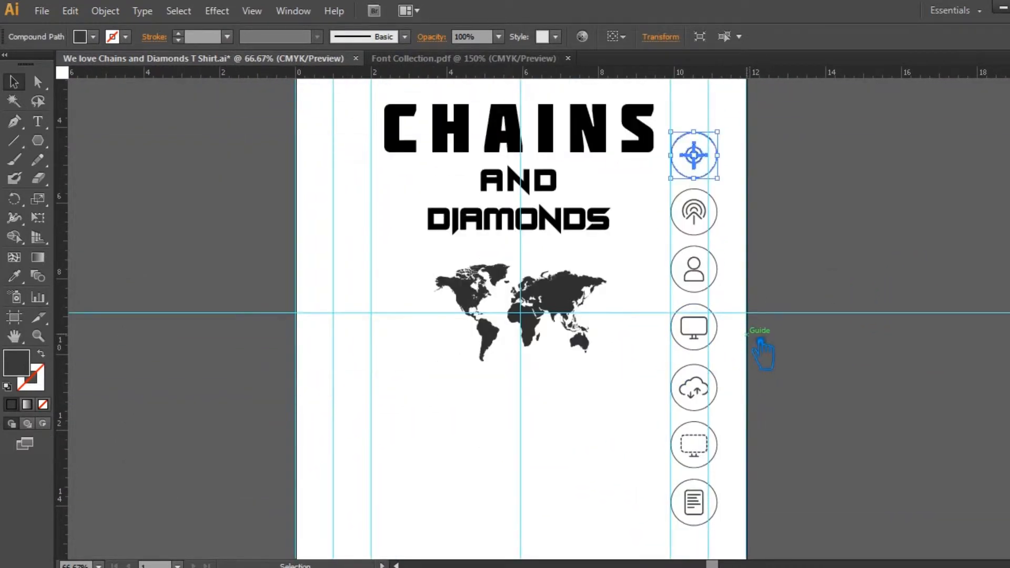
pyautogui.scroll(-1, 752, 474)
pyautogui.hotkey('ctrl', 'a')
pyautogui.moveTo(717, 497); pyautogui.dragTo(689, 286)
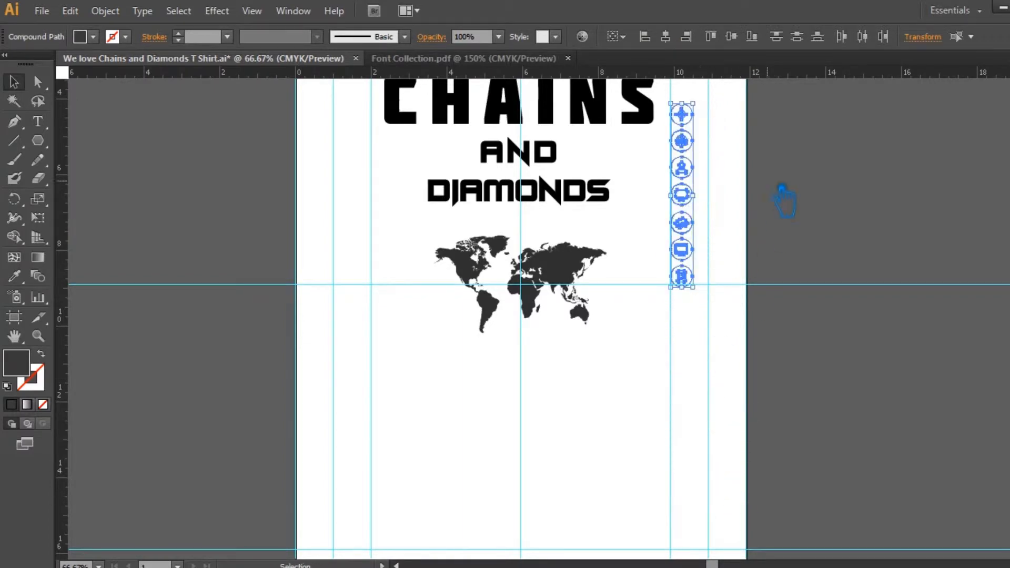
pyautogui.moveTo(784, 199); pyautogui.dragTo(792, 297)
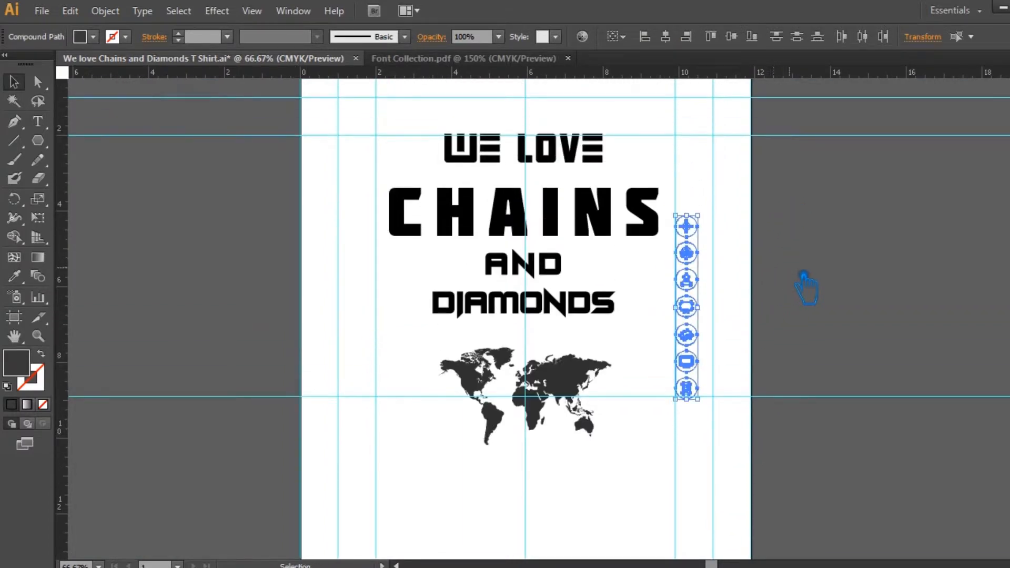
pyautogui.click(824, 276)
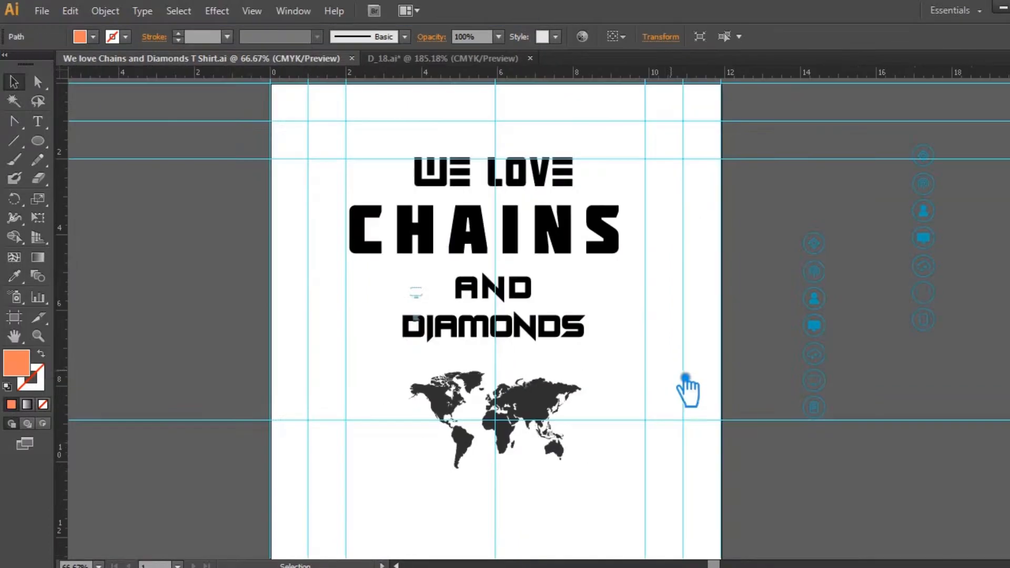
# Place the heart shape over the slogan and scale it to span the vertical guides one inch inside the artboard edges
pyautogui.moveTo(765, 336); pyautogui.dragTo(659, 341)
pyautogui.moveTo(975, 260); pyautogui.dragTo(428, 301)
pyautogui.moveTo(602, 384); pyautogui.dragTo(763, 526)
pyautogui.moveTo(679, 416); pyautogui.dragTo(486, 371)
pyautogui.moveTo(584, 493); pyautogui.dragTo(212, 514)
pyautogui.moveTo(270, 273); pyautogui.dragTo(347, 295)
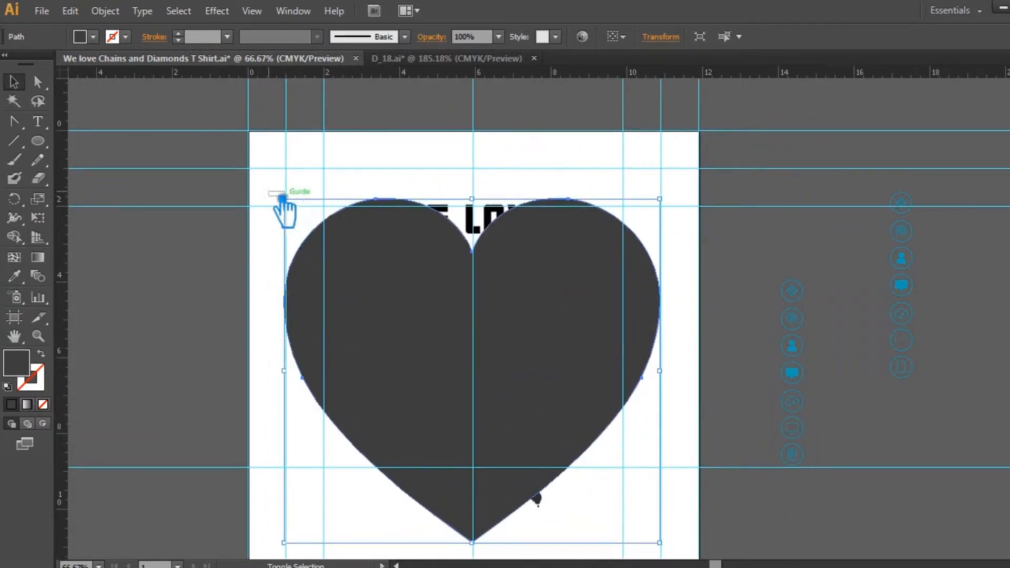
# Fine-tune the heart's size and position against the left one-inch guide and the vertical centre guide, and save the document
pyautogui.moveTo(283, 199); pyautogui.dragTo(304, 209)
pyautogui.click(709, 359)
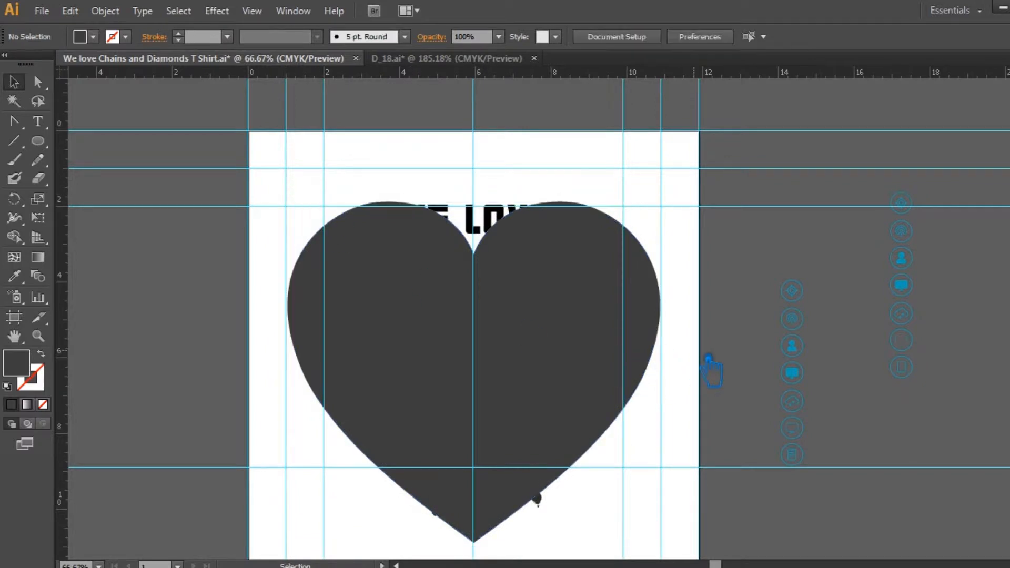
pyautogui.hotkey('ctrl', '+')
pyautogui.hotkey('ctrl', '+')
pyautogui.hscroll(5, 695, 384)
pyautogui.moveTo(409, 302)
pyautogui.mouseDown()
pyautogui.moveTo(414, 310)
pyautogui.moveTo(410, 297)
pyautogui.mouseUp()
pyautogui.moveTo(315, 305); pyautogui.dragTo(576, 498)
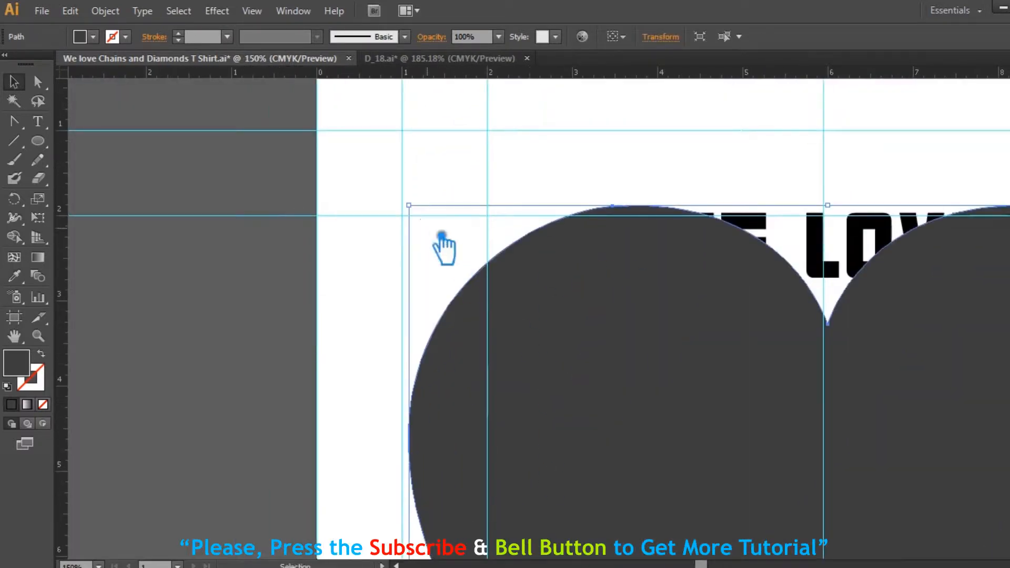
pyautogui.moveTo(410, 205); pyautogui.dragTo(403, 199)
pyautogui.click(328, 257)
pyautogui.hotkey('ctrl', 's')
# Swap the heart's fill and stroke so it is an unfilled outline, and set its stroke weight to 2 pt
pyautogui.moveTo(701, 421); pyautogui.dragTo(413, 260)
pyautogui.click(413, 259)
pyautogui.click(41, 354)
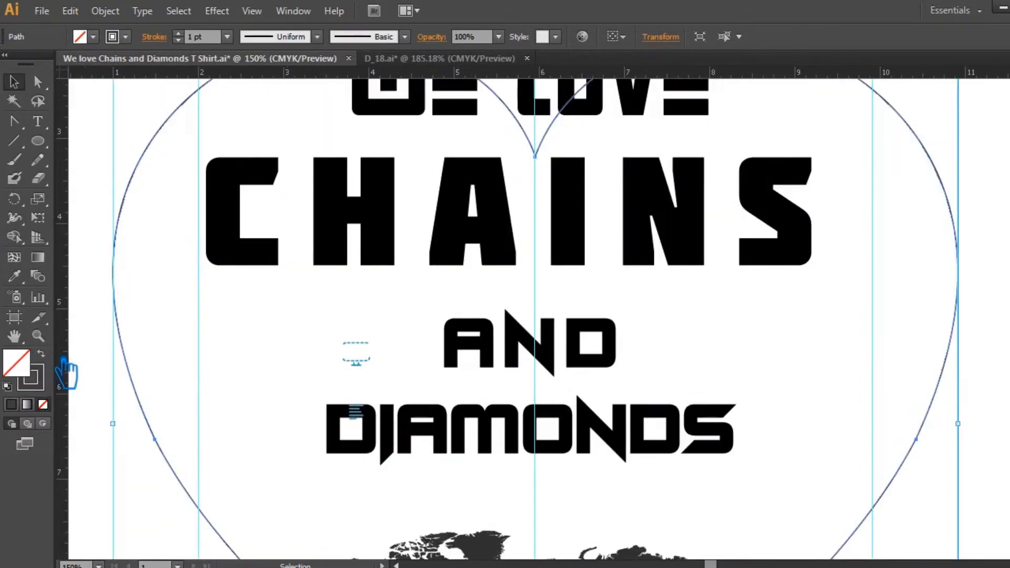
pyautogui.hotkey('ctrl', '-')
pyautogui.hotkey('ctrl', '-')
pyautogui.click(193, 37)
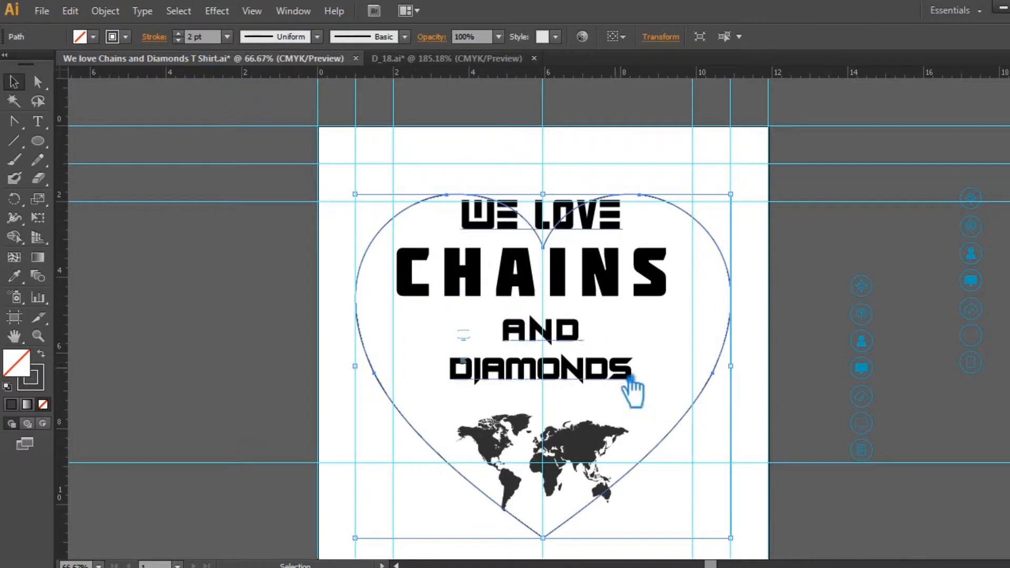
# Create a slightly smaller copy of the heart outline and repeat the transformation to build a series of shrinking hearts
pyautogui.moveTo(747, 199); pyautogui.dragTo(738, 200)
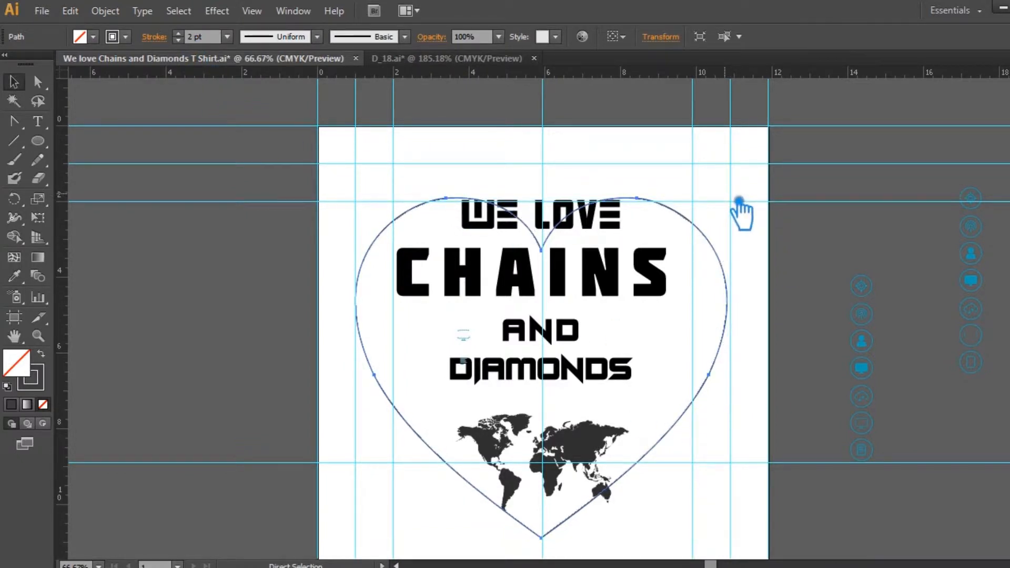
pyautogui.hotkey('ctrl', 'd')
pyautogui.hotkey('ctrl', 'd')
pyautogui.hotkey('ctrl', 'd')
pyautogui.hotkey('ctrl', 'd')
pyautogui.hotkey('ctrl', 'd')
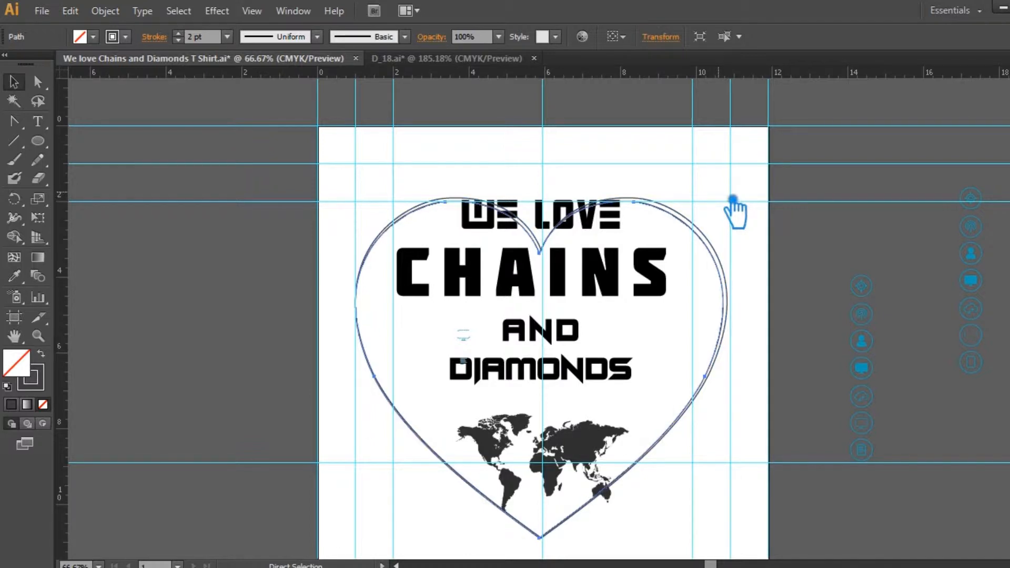
# Select all the heart outlines and align their centres horizontally and vertically
pyautogui.click(759, 310)
pyautogui.moveTo(759, 309); pyautogui.dragTo(692, 231)
pyautogui.click(666, 37)
pyautogui.click(731, 37)
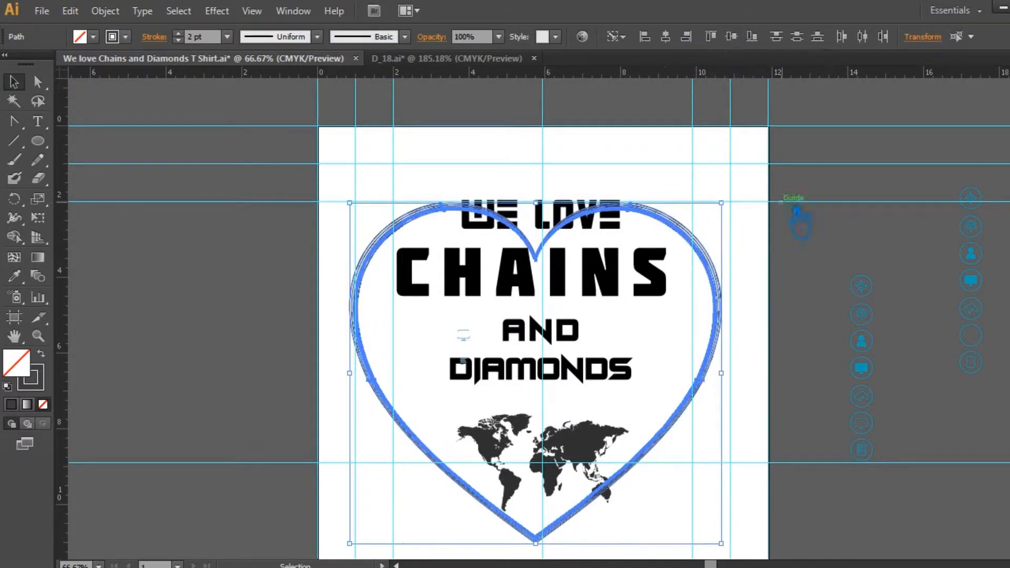
pyautogui.click(783, 248)
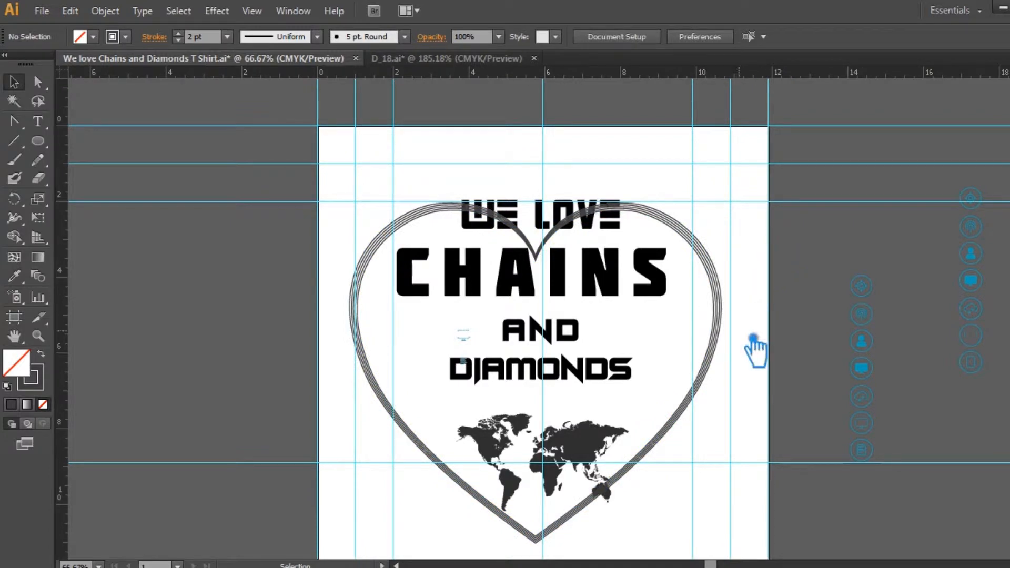
# Thin out the concentric hearts by deleting surplus outlines, and undo the last deletion
pyautogui.click(713, 258)
pyautogui.press('Delete')
pyautogui.moveTo(729, 316); pyautogui.dragTo(688, 252)
pyautogui.click(724, 272)
pyautogui.click(716, 273)
pyautogui.press('Delete')
pyautogui.hotkey('ctrl', 'z')
# Group the three remaining heart outlines and save the document
pyautogui.click(736, 307)
pyautogui.click(719, 288)
pyautogui.click(731, 315)
pyautogui.click(713, 289)
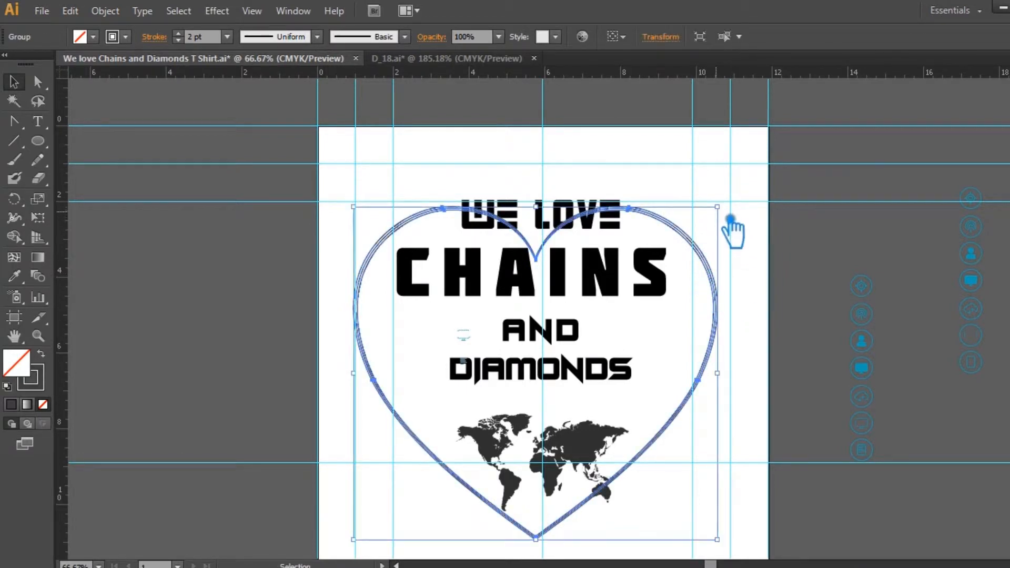
pyautogui.click(756, 259)
pyautogui.hotkey('ctrl', 's')
# Enlarge the heart group to span the one-inch vertical guides, centre it on the middle guide and save the document
pyautogui.click(717, 287)
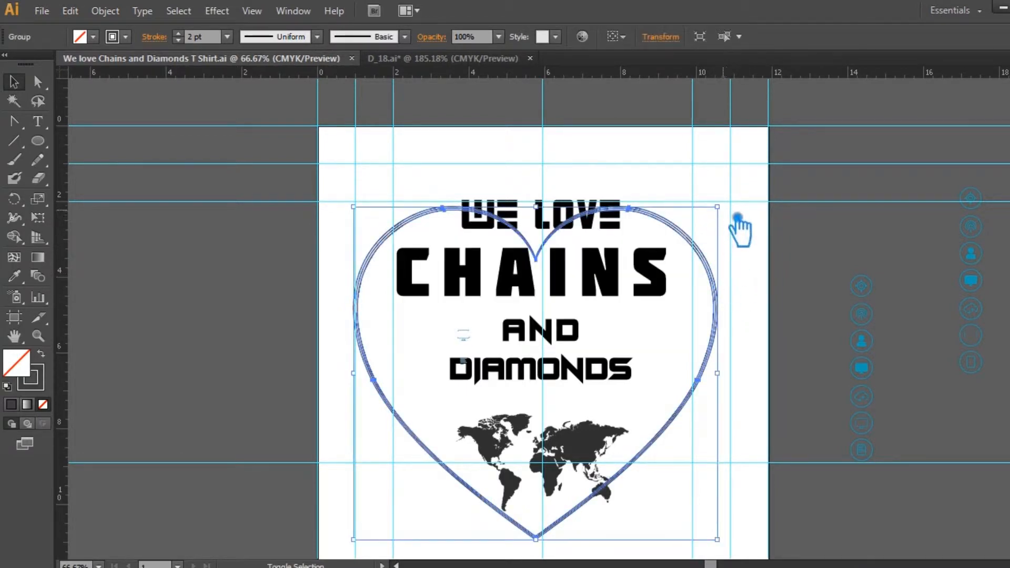
pyautogui.moveTo(729, 215)
pyautogui.mouseDown()
pyautogui.moveTo(758, 185)
pyautogui.moveTo(742, 207)
pyautogui.mouseUp()
pyautogui.hotkey('ctrl', '+')
pyautogui.hotkey('ctrl', '+')
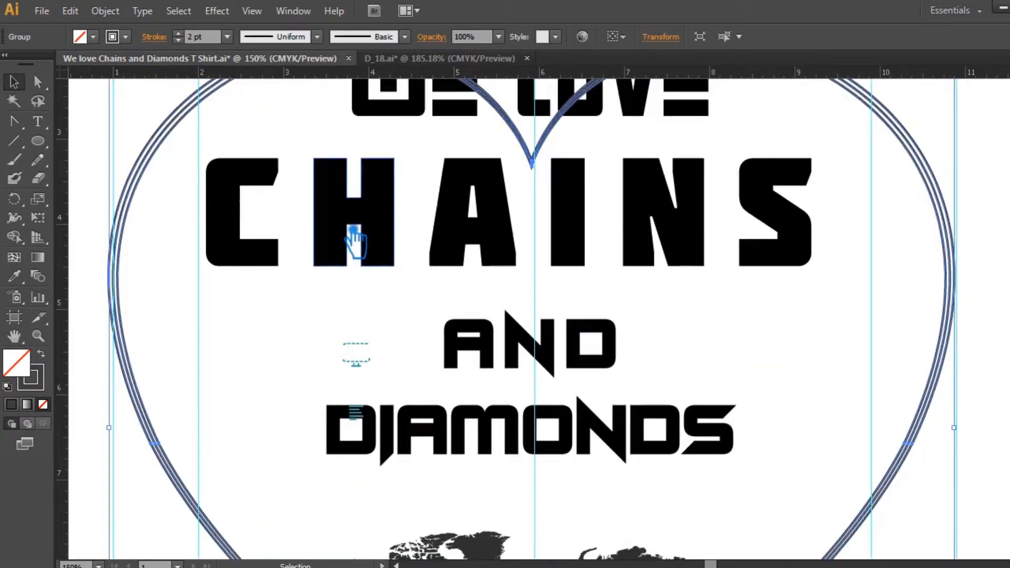
pyautogui.moveTo(654, 223); pyautogui.dragTo(283, 234)
pyautogui.moveTo(592, 292); pyautogui.dragTo(595, 293)
pyautogui.moveTo(211, 279); pyautogui.dragTo(593, 320)
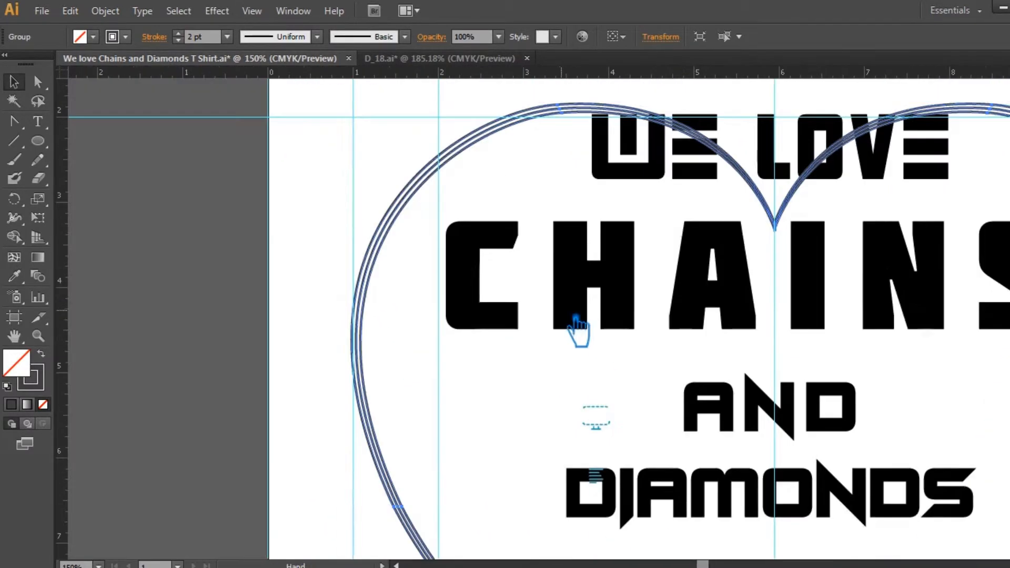
pyautogui.moveTo(746, 328); pyautogui.dragTo(457, 383)
pyautogui.hotkey('ctrl', '-')
pyautogui.hotkey('ctrl', '-')
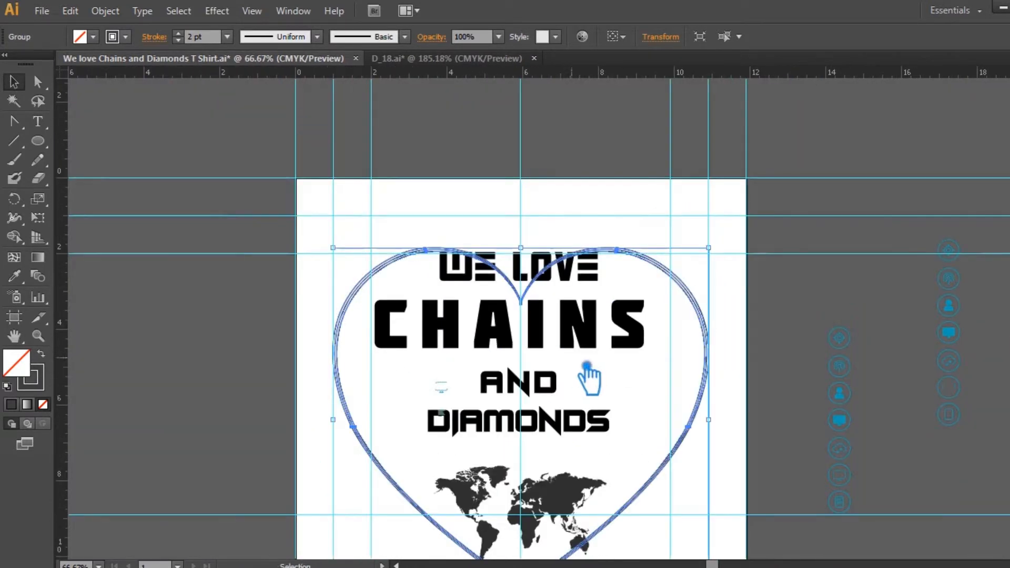
pyautogui.hotkey('ctrl', 'shift', 'a')
pyautogui.hotkey('ctrl', 's')
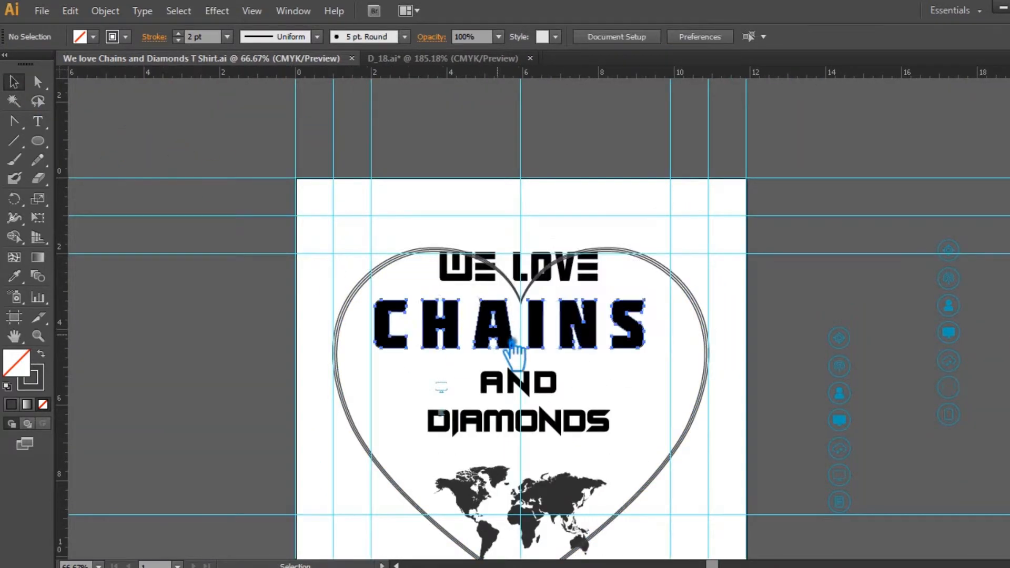
# Move all the slogan lines down together until WE LOVE sits just below the heart's notch
pyautogui.click(582, 284)
pyautogui.keyDown('shift'); pyautogui.click(574, 339); pyautogui.keyUp('shift')
pyautogui.press('Down')
pyautogui.press('Down')
pyautogui.press('Down')
pyautogui.press('Down')
pyautogui.press('Down')
pyautogui.press('Down')
pyautogui.press('Down')
pyautogui.press('Down')
pyautogui.press('Down')
pyautogui.press('Down')
pyautogui.press('Down')
pyautogui.press('Down')
pyautogui.press('Down')
pyautogui.press('Down')
pyautogui.press('Down')
pyautogui.press('Down')
pyautogui.press('Down')
pyautogui.press('Down')
pyautogui.press('Down')
pyautogui.press('Down')
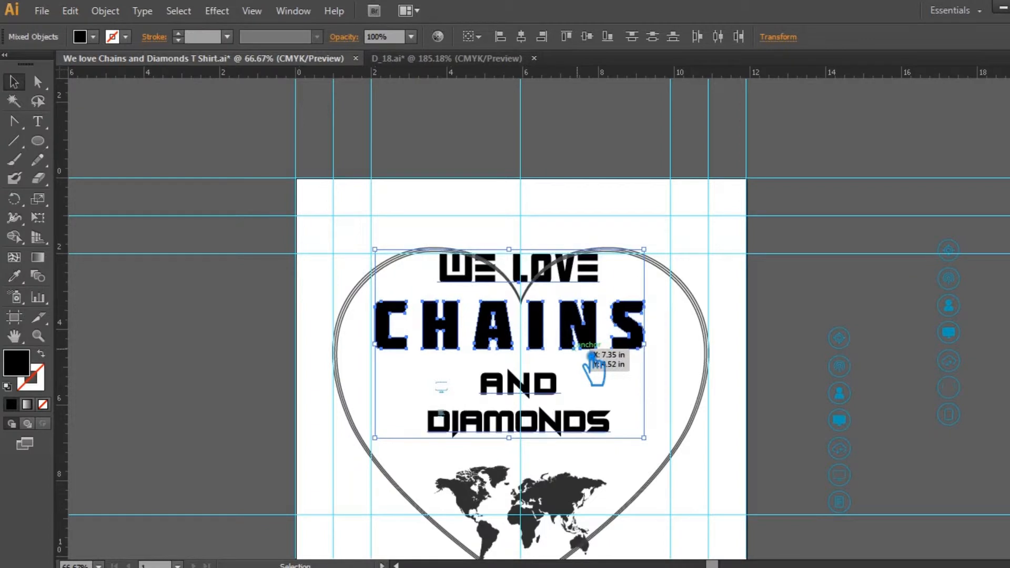
pyautogui.press('Down')
pyautogui.press('Down')
pyautogui.press('Down')
pyautogui.press('Down')
pyautogui.press('Down')
pyautogui.press('Down')
pyautogui.press('Down')
pyautogui.press('Down')
pyautogui.press('Down')
pyautogui.press('Down')
pyautogui.press('Down')
pyautogui.press('Down')
pyautogui.press('Down')
pyautogui.click(744, 317)
# Nudge the slogan text and the CHAINS lettering right so they are centred on the middle guide, and save
pyautogui.click(573, 329)
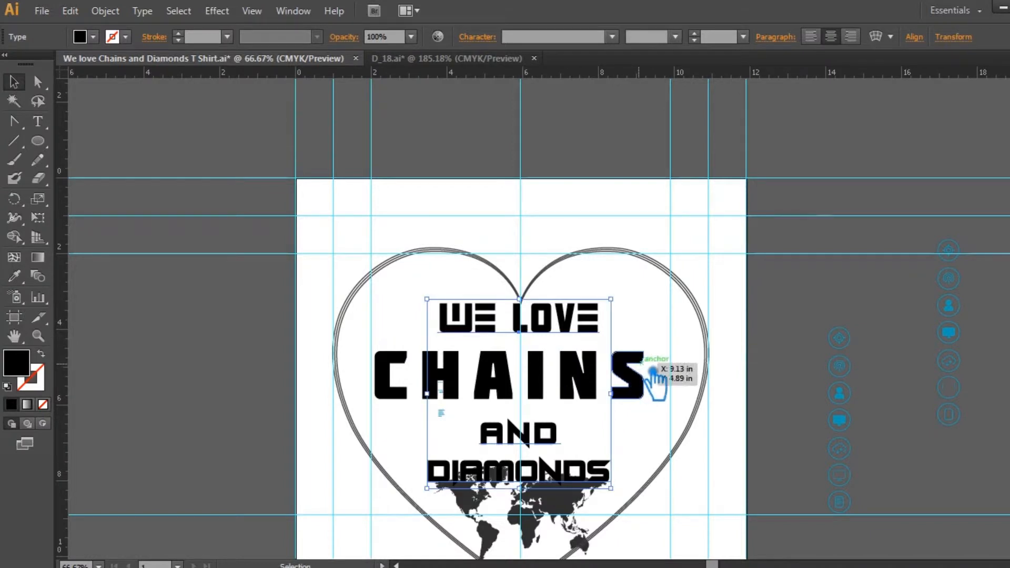
pyautogui.click(639, 394)
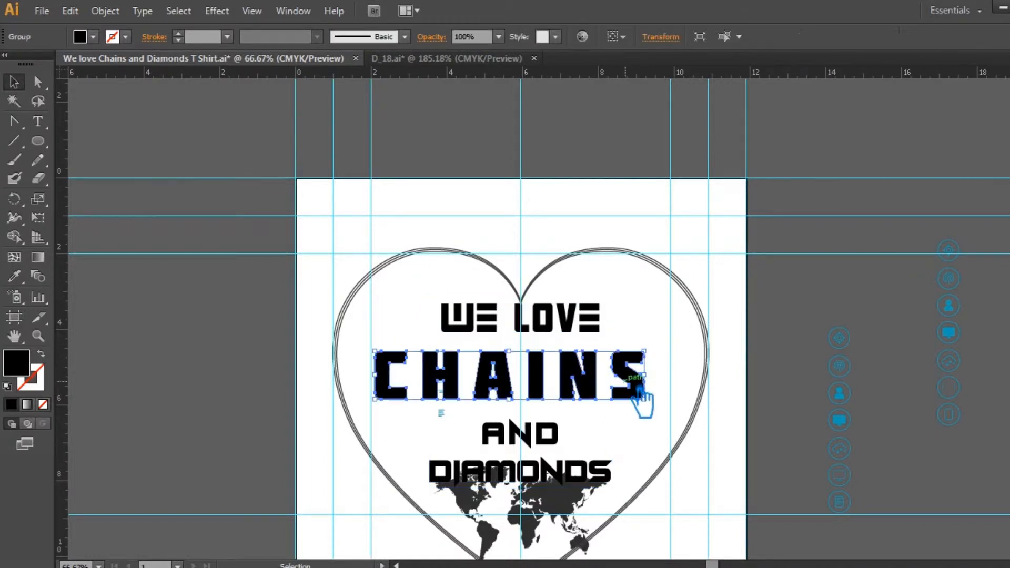
pyautogui.press('Right')
pyautogui.press('Right')
pyautogui.press('Right')
pyautogui.press('Right')
pyautogui.press('Right')
pyautogui.press('Right')
pyautogui.press('Right')
pyautogui.press('Right')
pyautogui.press('Right')
pyautogui.press('Right')
pyautogui.hotkey('ctrl', 's')
# Lengthen the heart group by moving only its bottom tip's anchor points down below the world map, and save
pyautogui.click(666, 419)
pyautogui.moveTo(666, 420); pyautogui.dragTo(654, 278)
pyautogui.press('a')
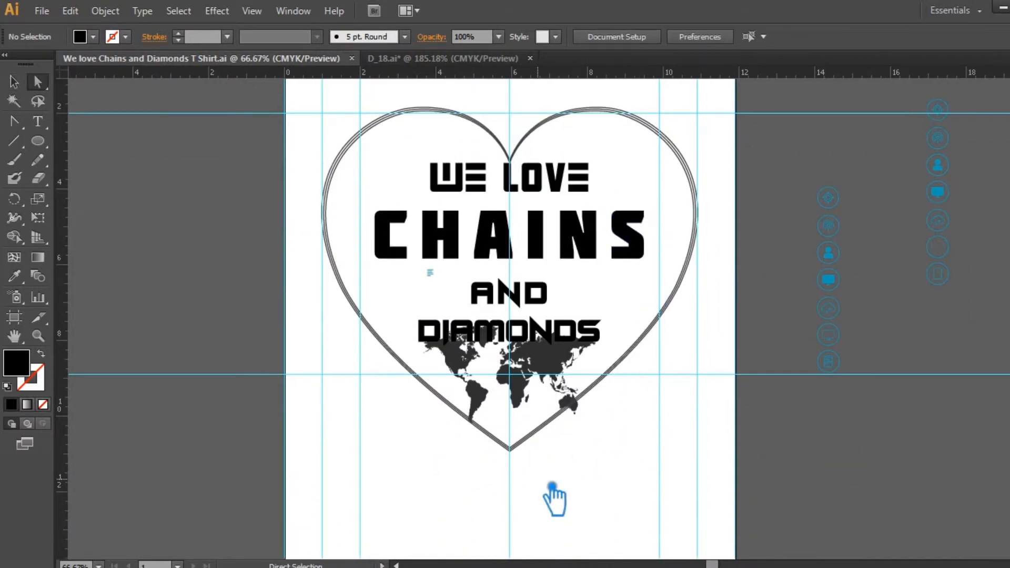
pyautogui.click(509, 448)
pyautogui.hotkey('shift', 'Down')
pyautogui.hotkey('shift', 'Down')
pyautogui.hotkey('shift', 'Down')
pyautogui.hotkey('shift', 'Down')
pyautogui.hotkey('shift', 'Down')
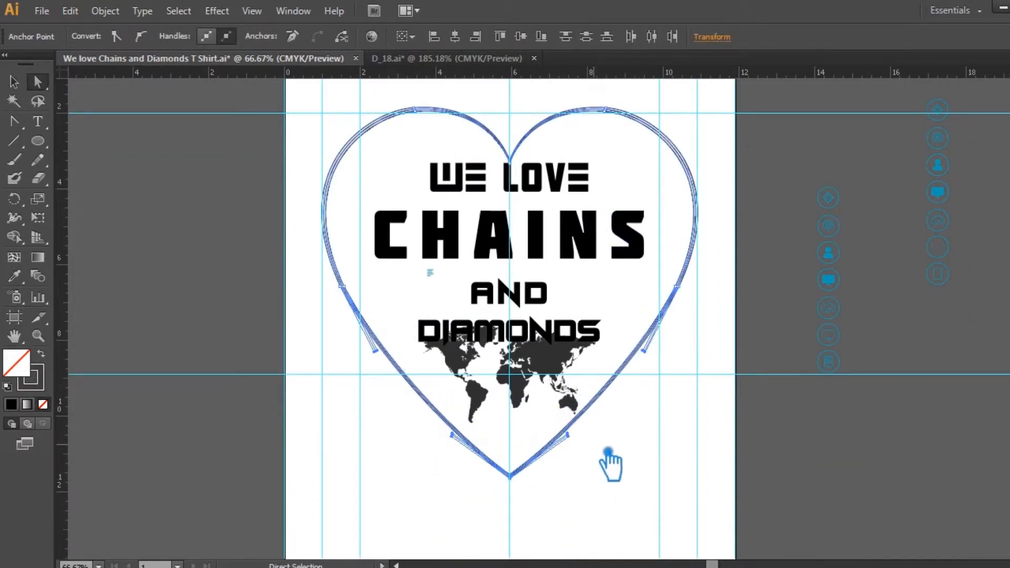
pyautogui.click(609, 450)
pyautogui.press('v')
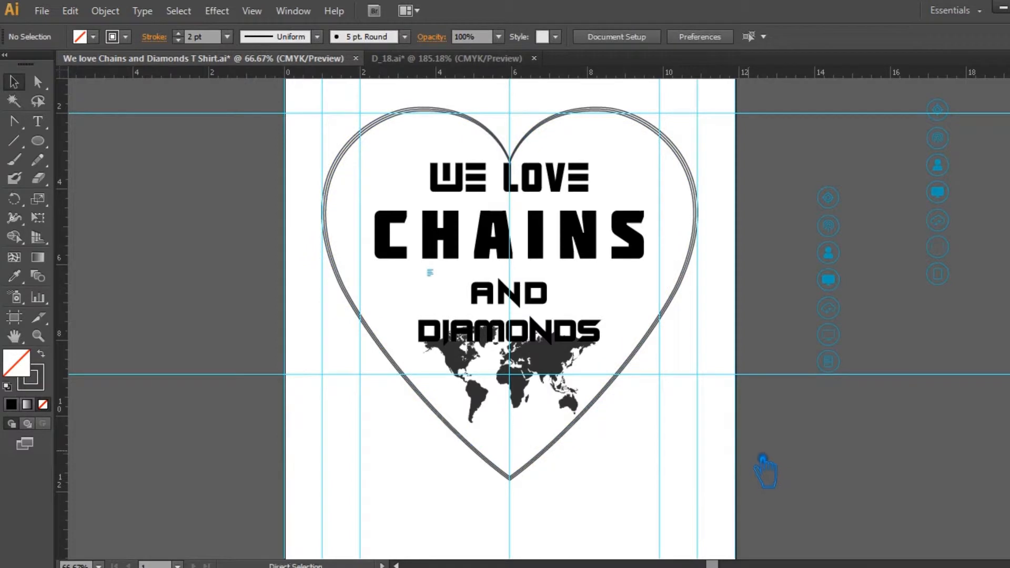
pyautogui.hotkey('ctrl', 's')
pyautogui.press('s')
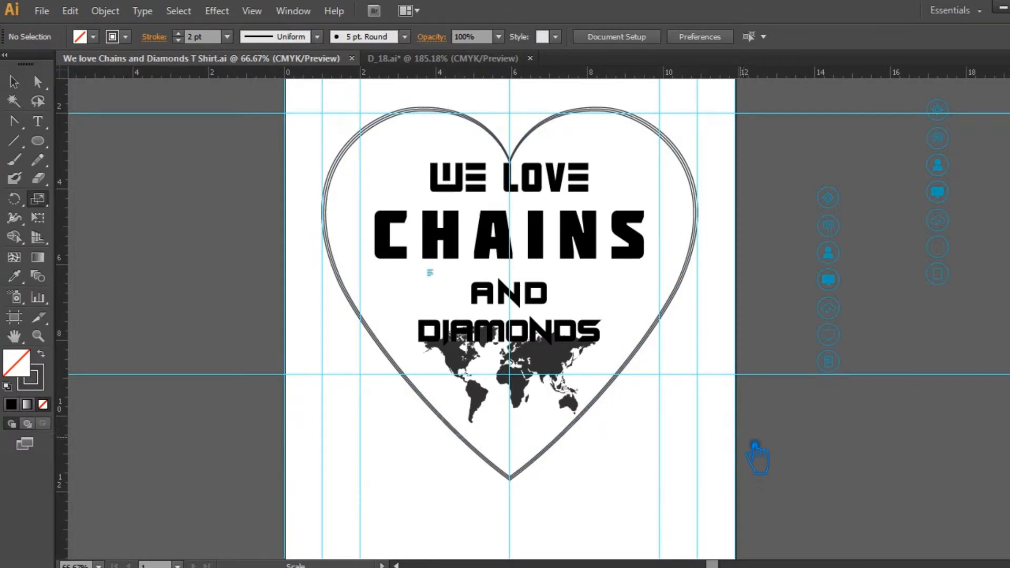
pyautogui.press('t')
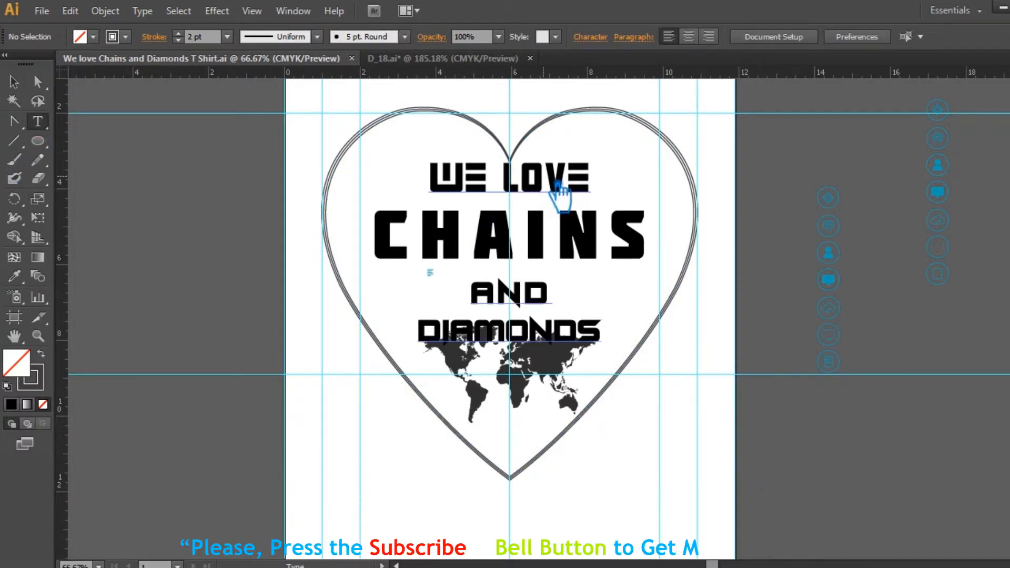
# Reduce the font size of the WE LOVE line and set the AND line to 30 pt
pyautogui.moveTo(579, 180); pyautogui.dragTo(379, 185)
pyautogui.press('Down')
pyautogui.press('Down')
pyautogui.press('Down')
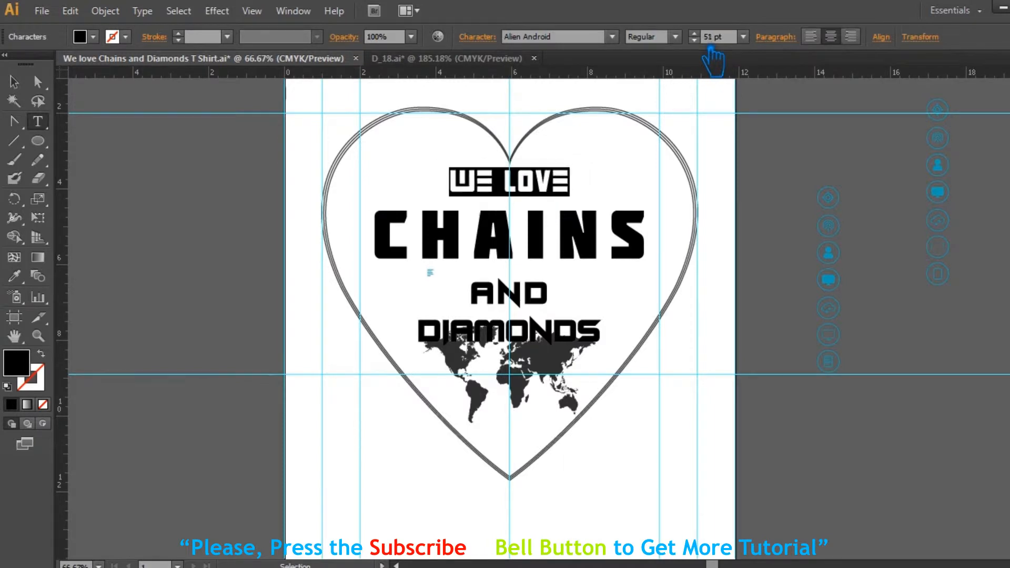
pyautogui.moveTo(605, 336); pyautogui.dragTo(466, 294)
pyautogui.moveTo(552, 295); pyautogui.dragTo(461, 301)
pyautogui.click(704, 36)
pyautogui.write('30')
pyautogui.press('Return')
pyautogui.press('Escape')
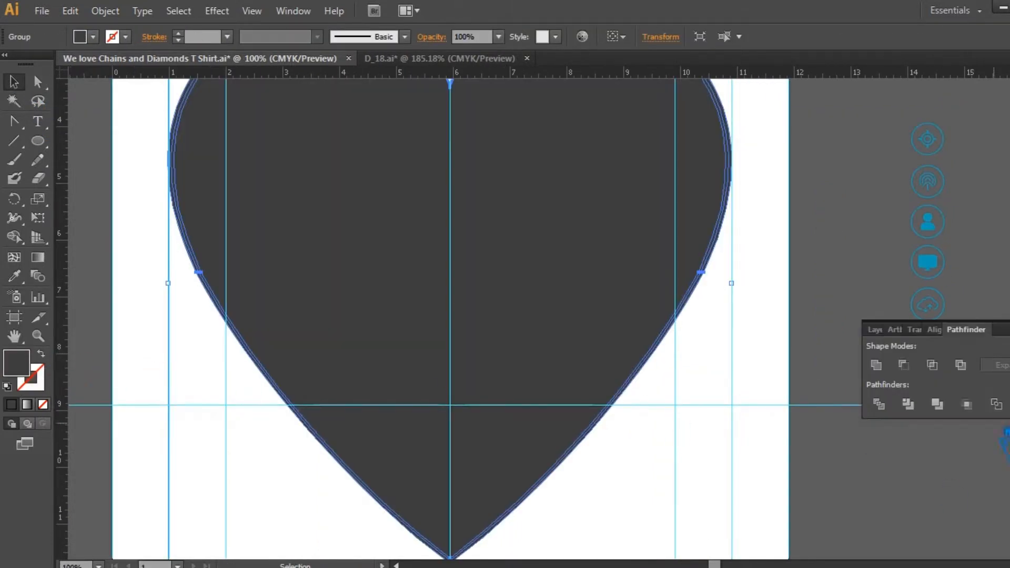
# Subtract the front heart shape from the back one with Minus Front to leave a thin heart outline
pyautogui.click(906, 367)
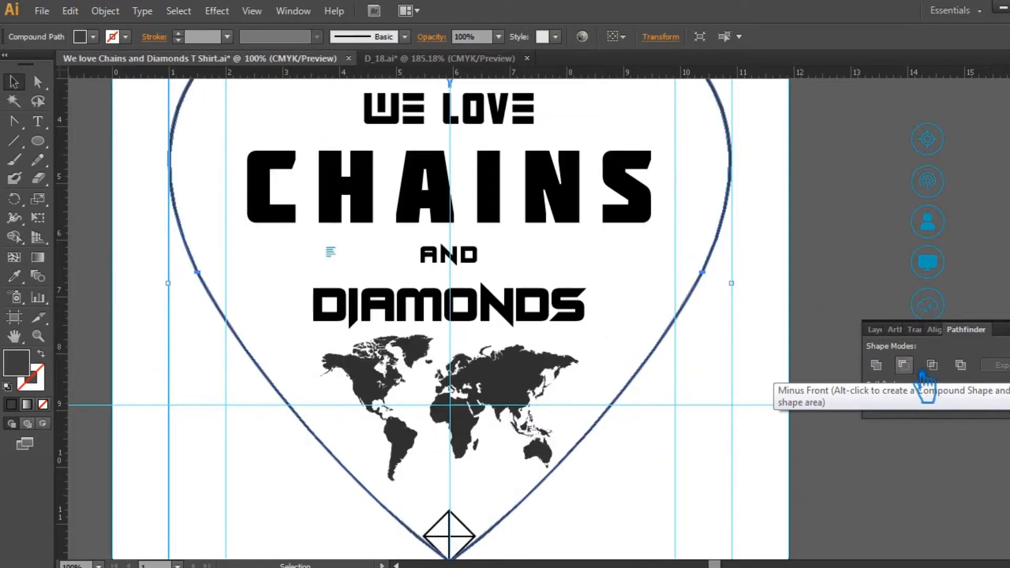
pyautogui.click(760, 363)
pyautogui.moveTo(763, 311); pyautogui.dragTo(783, 388)
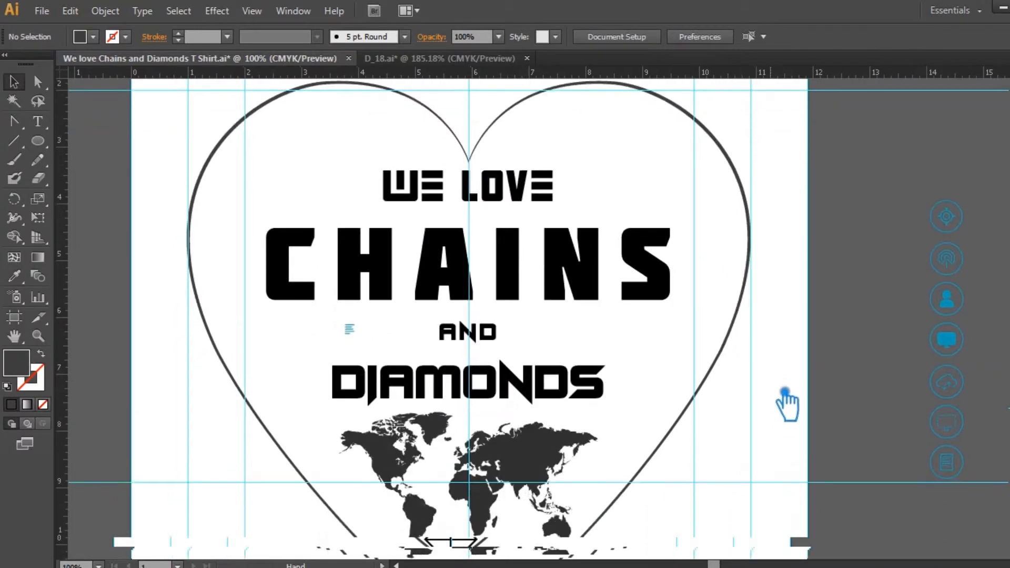
# Nudge the heart's outer bottom tip slightly down and raise the inner tip's anchor point to about Y 11.23 in, thickening the lower band
pyautogui.scroll(-4, 751, 435)
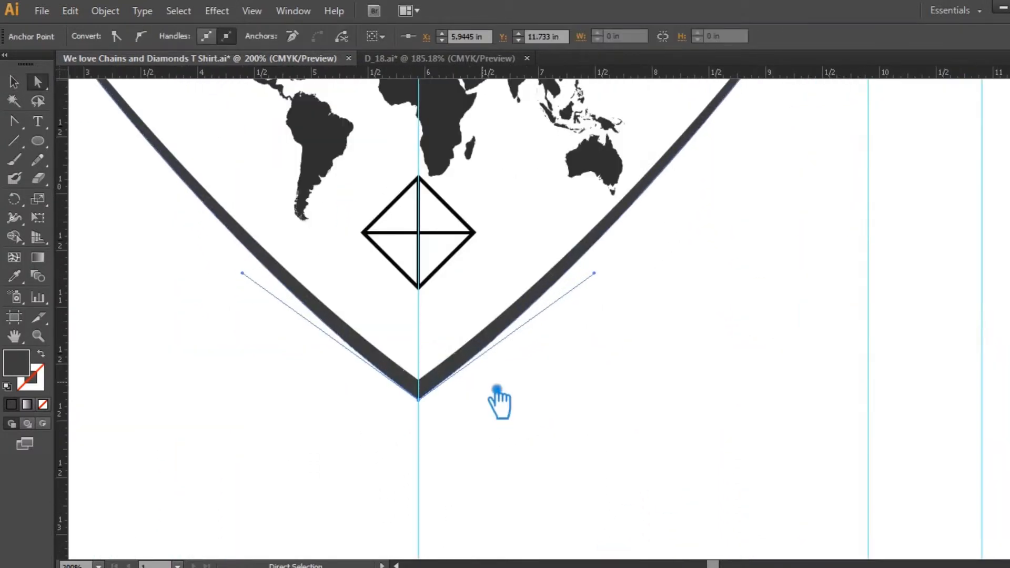
pyautogui.press('Down')
pyautogui.press('Down')
pyautogui.click(418, 380)
pyautogui.press('Up')
pyautogui.press('Up')
pyautogui.press('Up')
pyautogui.press('Up')
pyautogui.press('Up')
pyautogui.press('Up')
pyautogui.press('Up')
pyautogui.press('Up')
pyautogui.press('Up')
pyautogui.press('Up')
pyautogui.press('Up')
pyautogui.press('Up')
pyautogui.press('Up')
pyautogui.press('Up')
pyautogui.press('Up')
pyautogui.press('Up')
pyautogui.press('Up')
pyautogui.press('Up')
pyautogui.press('Up')
pyautogui.press('Up')
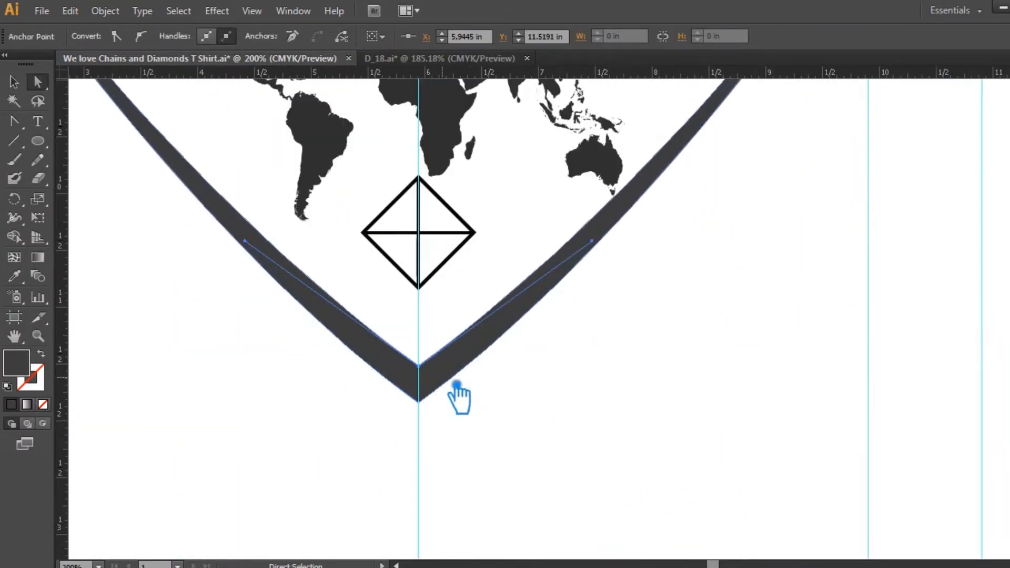
pyautogui.press('Up')
pyautogui.press('Up')
pyautogui.press('Up')
pyautogui.press('Up')
pyautogui.press('Up')
pyautogui.press('Up')
pyautogui.press('Up')
pyautogui.press('Up')
pyautogui.press('Up')
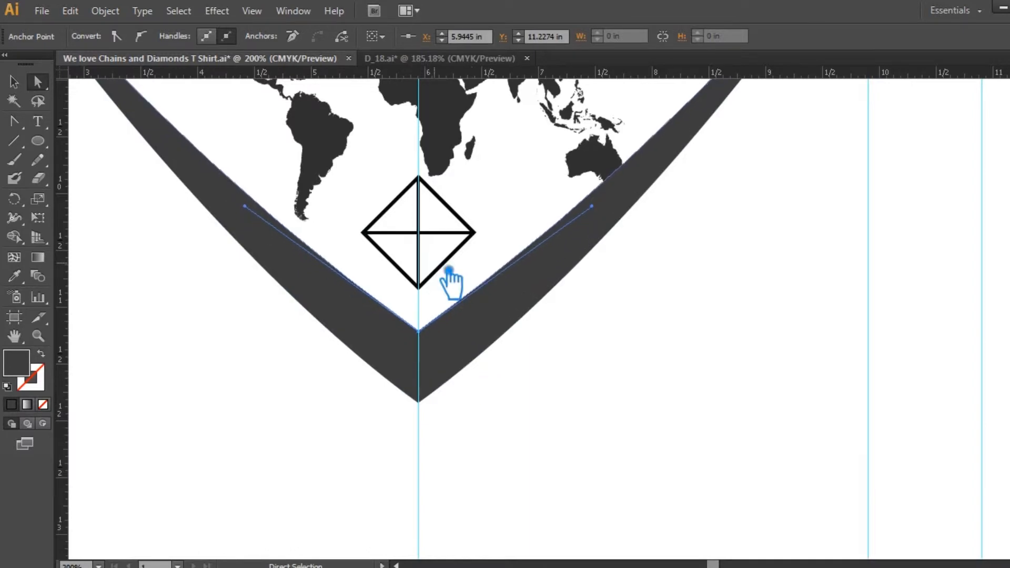
pyautogui.click(720, 271)
# Bring the diamond to the front and fit it, scaled down, into the heart's thickened bottom tip
pyautogui.hotkey('ctrl', '-')
pyautogui.hotkey('ctrl', '-')
pyautogui.moveTo(728, 262); pyautogui.dragTo(725, 383)
pyautogui.hotkey('ctrl', '+')
pyautogui.hotkey('ctrl', '+')
pyautogui.moveTo(654, 446); pyautogui.dragTo(711, 272)
pyautogui.moveTo(467, 295); pyautogui.dragTo(480, 417)
pyautogui.hotkey('ctrl', 'z')
pyautogui.press('v')
pyautogui.hotkey('ctrl', 'shift', ']')
pyautogui.moveTo(524, 348); pyautogui.dragTo(500, 392)
pyautogui.click(640, 468)
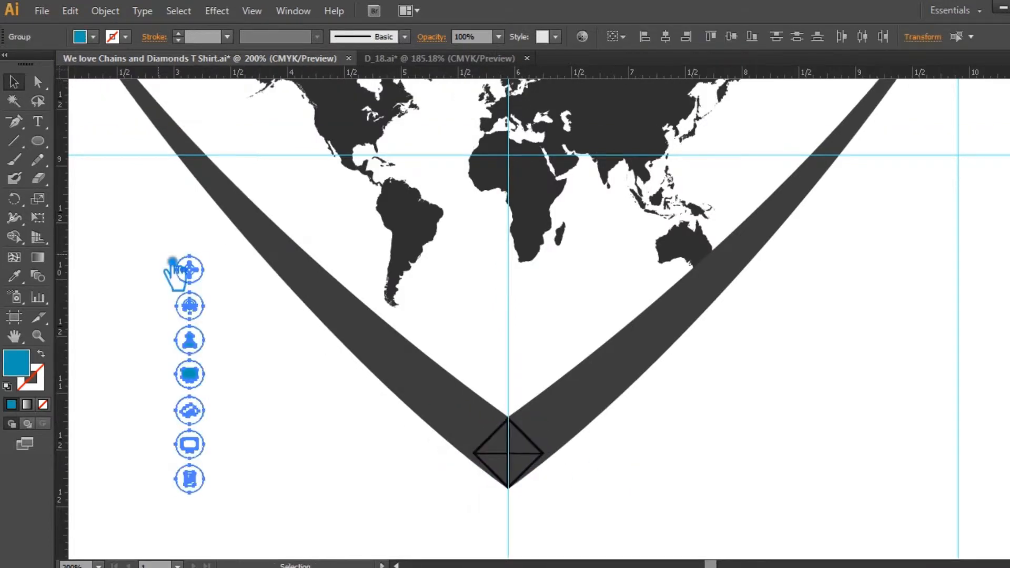
# Place the target, antenna and person icons along the left arm of the heart's lower band
pyautogui.moveTo(200, 270); pyautogui.dragTo(311, 275)
pyautogui.hotkey('ctrl', 'z')
pyautogui.click(229, 376)
pyautogui.moveTo(203, 281); pyautogui.dragTo(302, 269)
pyautogui.moveTo(203, 315); pyautogui.dragTo(346, 317)
pyautogui.moveTo(204, 351); pyautogui.dragTo(404, 369)
# Place the solid monitor, cloud, dashed monitor and tablet icons along the right arm of the heart's lower band
pyautogui.moveTo(203, 386); pyautogui.dragTo(521, 393)
pyautogui.click(746, 434)
pyautogui.moveTo(193, 413); pyautogui.dragTo(600, 384)
pyautogui.moveTo(599, 384); pyautogui.dragTo(642, 343)
pyautogui.hotkey('ctrl', 'z')
pyautogui.click(194, 447)
pyautogui.moveTo(193, 447); pyautogui.dragTo(564, 383)
pyautogui.moveTo(564, 383); pyautogui.dragTo(690, 332)
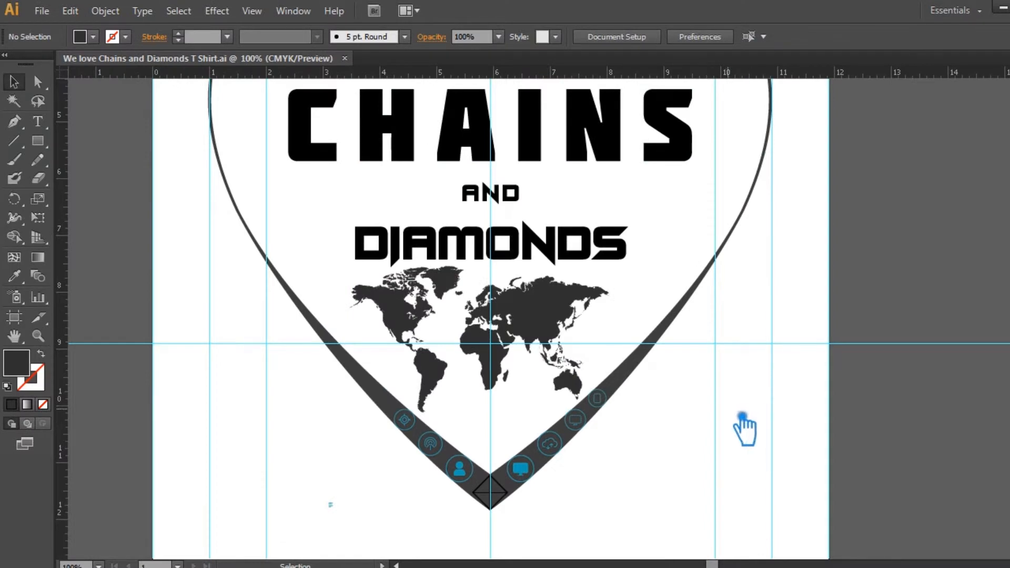
# Move the tablet icon off the band onto the middle guide above the heart's tip, at a larger size
pyautogui.hotkey('ctrl', '+')
pyautogui.hotkey('ctrl', '+')
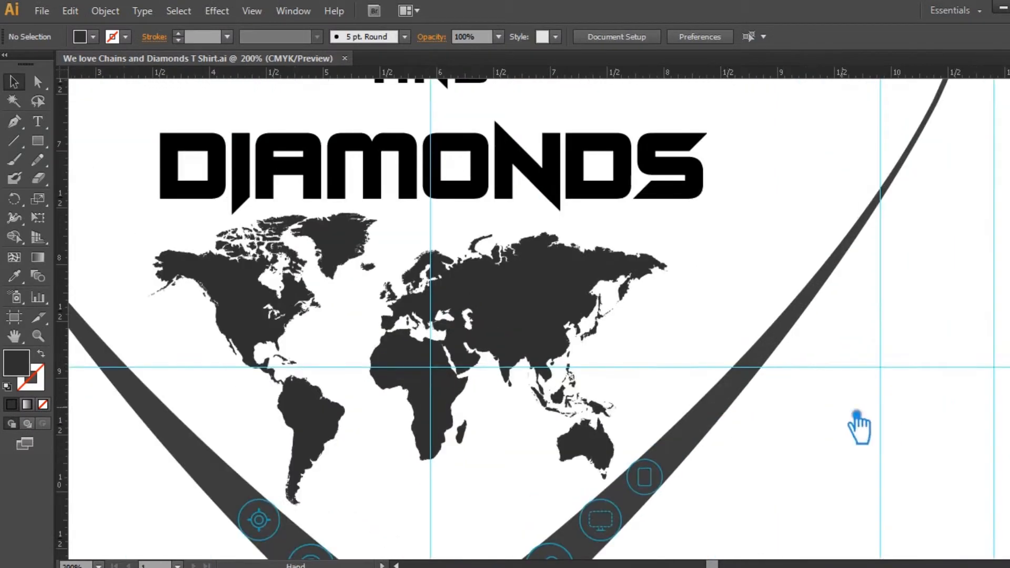
pyautogui.moveTo(884, 429); pyautogui.dragTo(876, 270)
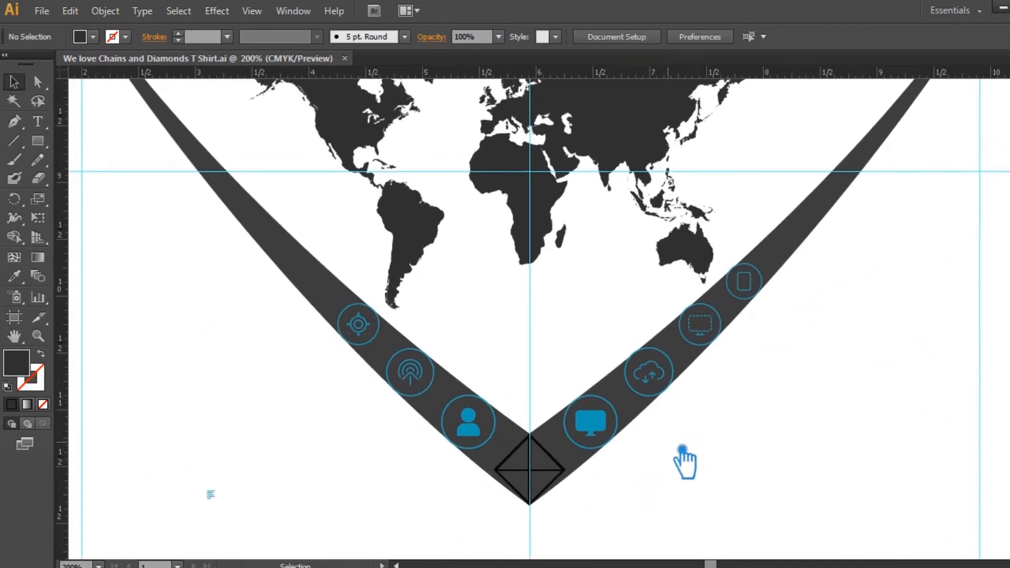
pyautogui.moveTo(759, 293); pyautogui.dragTo(562, 348)
pyautogui.click(727, 382)
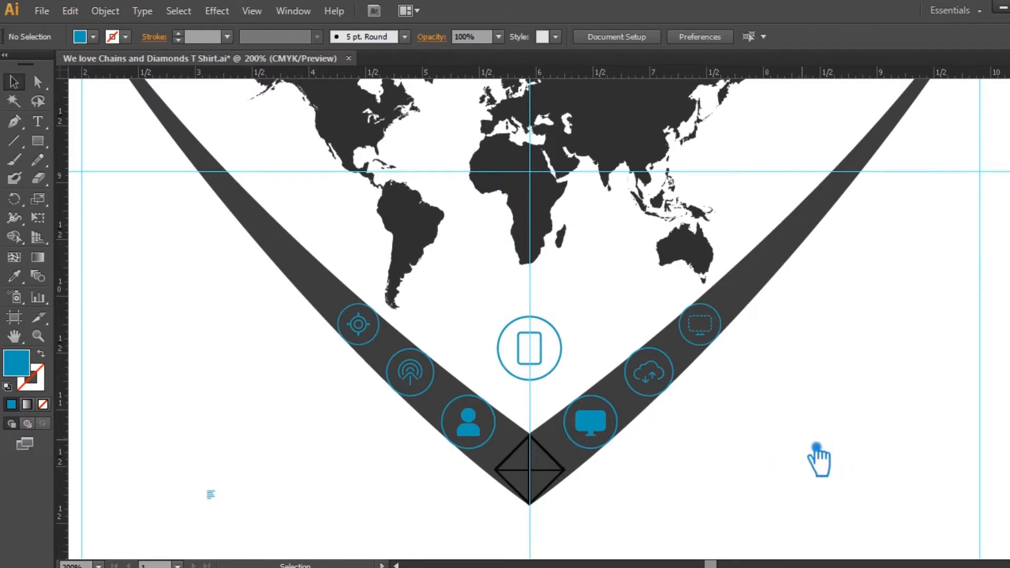
# Draw four short horizontal text lines inside the tablet icon above the heart's tip with the Rounded Rectangle tool
pyautogui.hotkey('ctrl', '-')
pyautogui.hotkey('ctrl', '-')
pyautogui.hotkey('ctrl', '-')
pyautogui.hotkey('ctrl', '-')
pyautogui.moveTo(981, 230); pyautogui.dragTo(874, 384)
pyautogui.hotkey('ctrl', '=')
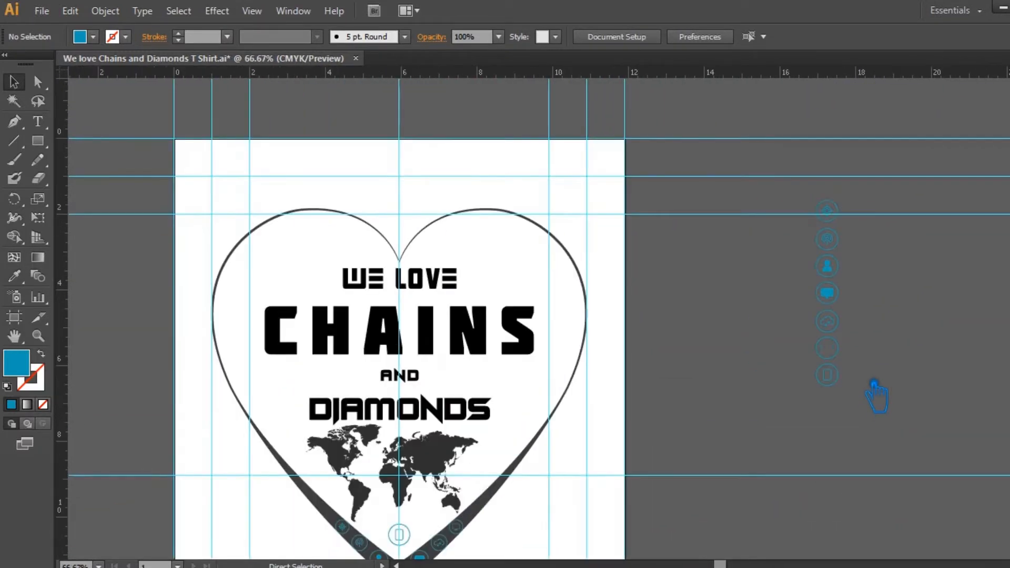
pyautogui.hotkey('ctrl', '=')
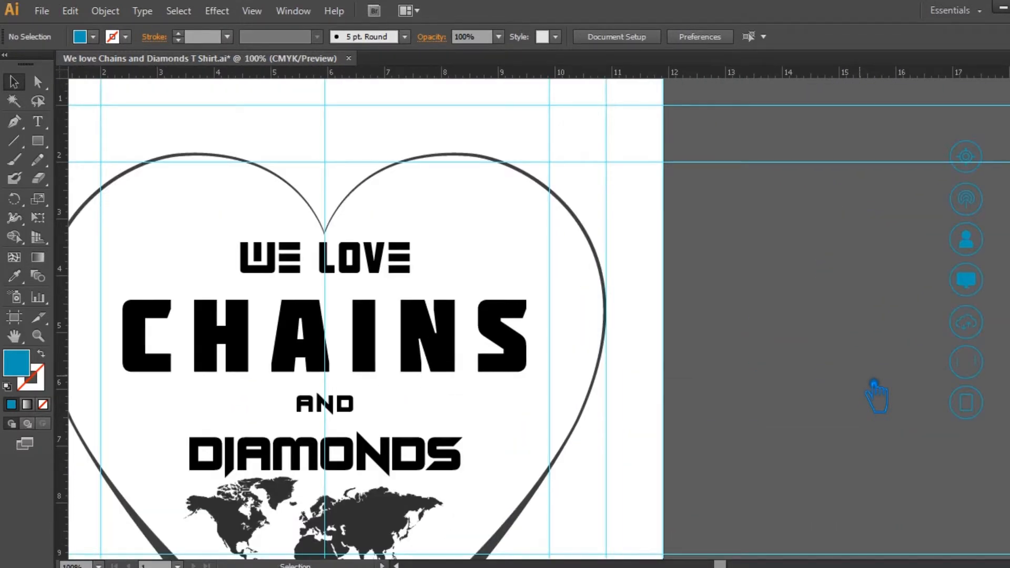
pyautogui.moveTo(645, 459); pyautogui.dragTo(726, 266)
pyautogui.moveTo(595, 407); pyautogui.dragTo(652, 327)
pyautogui.moveTo(662, 414); pyautogui.dragTo(692, 400)
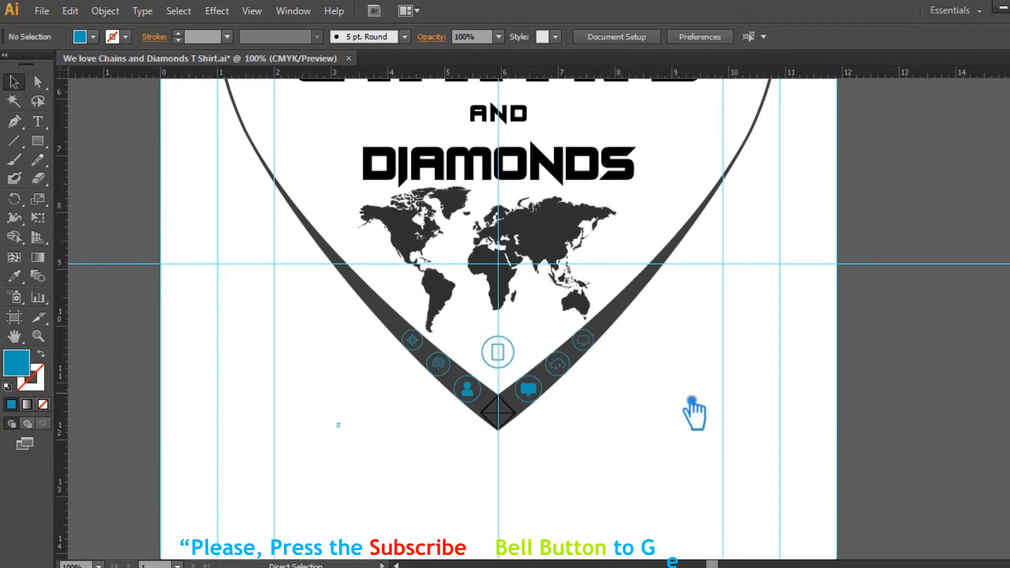
pyautogui.hotkey('ctrl', '=')
pyautogui.hotkey('ctrl', '=')
pyautogui.moveTo(443, 385); pyautogui.dragTo(532, 310)
pyautogui.moveTo(40, 142); pyautogui.dragTo(100, 146)
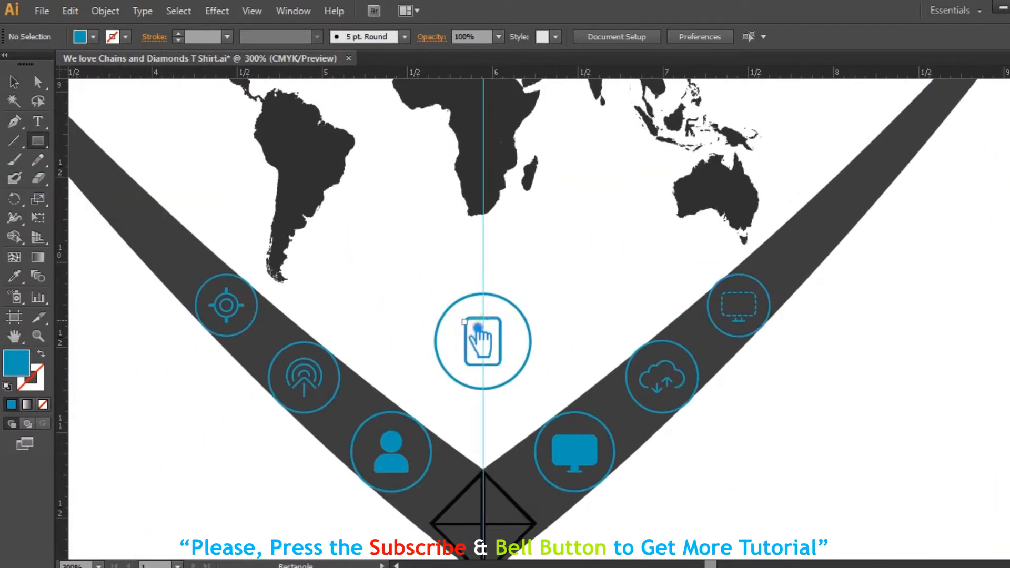
pyautogui.click(44, 147)
pyautogui.click(132, 159)
pyautogui.moveTo(475, 326)
pyautogui.mouseDown()
pyautogui.moveTo(499, 341)
pyautogui.moveTo(493, 329)
pyautogui.mouseUp()
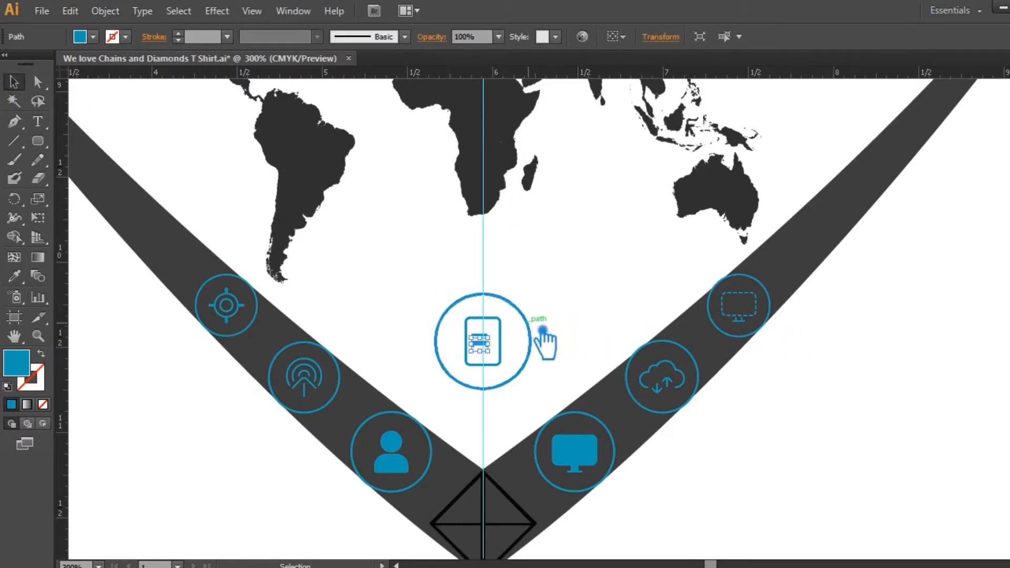
pyautogui.click(564, 323)
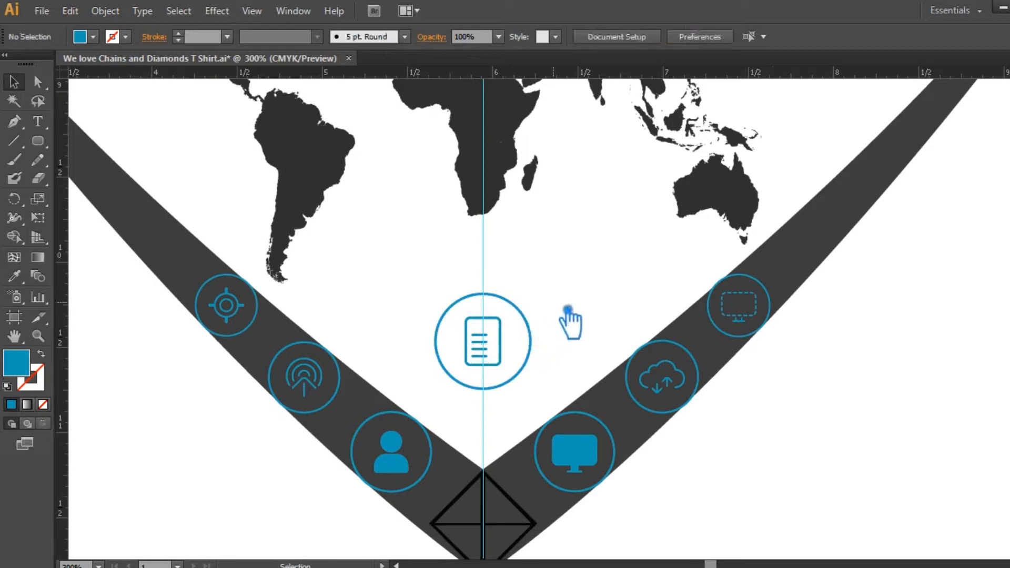
# Nudge the four text lines right inside the tablet icon so they sit nearer the middle guide, and save
pyautogui.hotkey('ctrl', '=')
pyautogui.hotkey('ctrl', '=')
pyautogui.hotkey('ctrl', '=')
pyautogui.moveTo(339, 352); pyautogui.dragTo(403, 431)
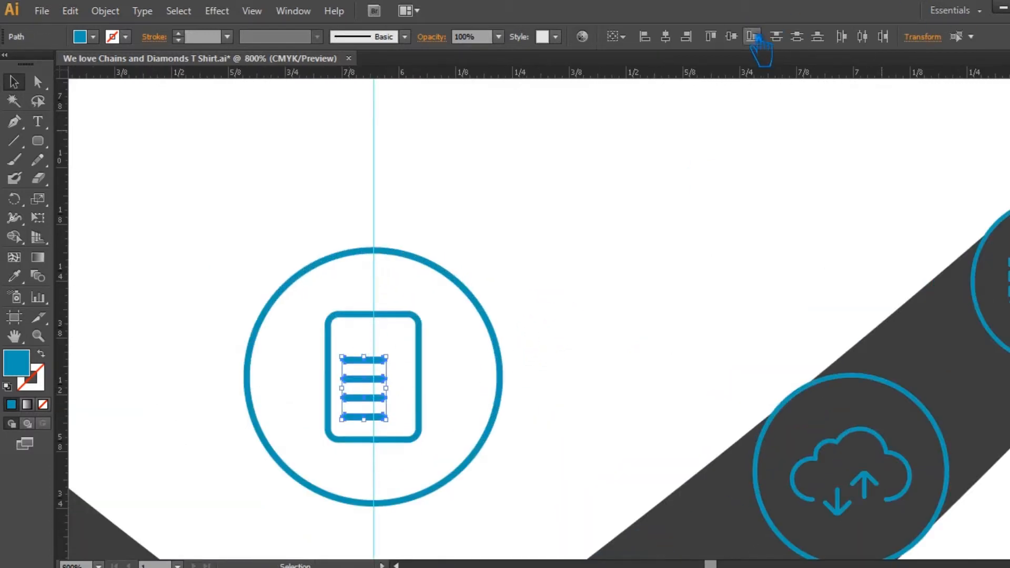
pyautogui.press('Right')
pyautogui.press('Right')
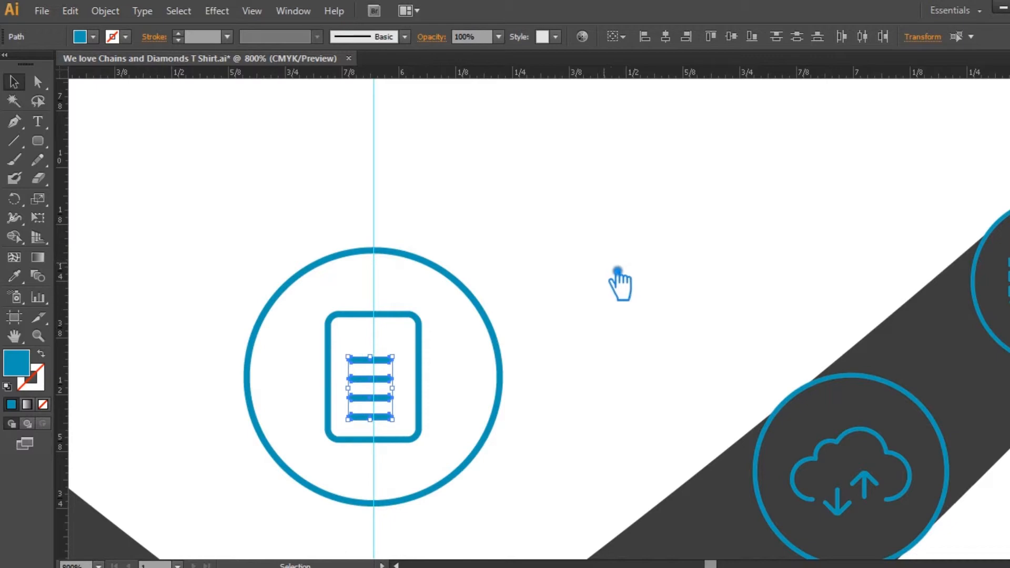
pyautogui.moveTo(547, 482); pyautogui.dragTo(221, 245)
pyautogui.click(539, 205)
pyautogui.hotkey('ctrl', 's')
# Reduce the leading of the DIAMONDS line so it sits closer to AND
pyautogui.hotkey('ctrl', '-')
pyautogui.hotkey('ctrl', '-')
pyautogui.hotkey('ctrl', '-')
pyautogui.hotkey('ctrl', '-')
pyautogui.hotkey('ctrl', '-')
pyautogui.moveTo(866, 271); pyautogui.dragTo(838, 390)
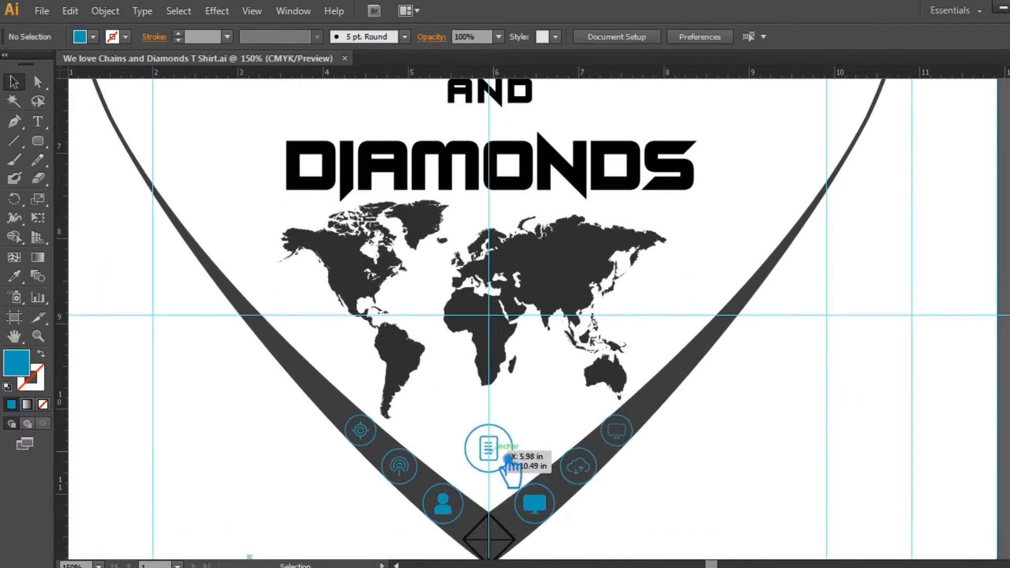
pyautogui.scroll(5, 789, 421)
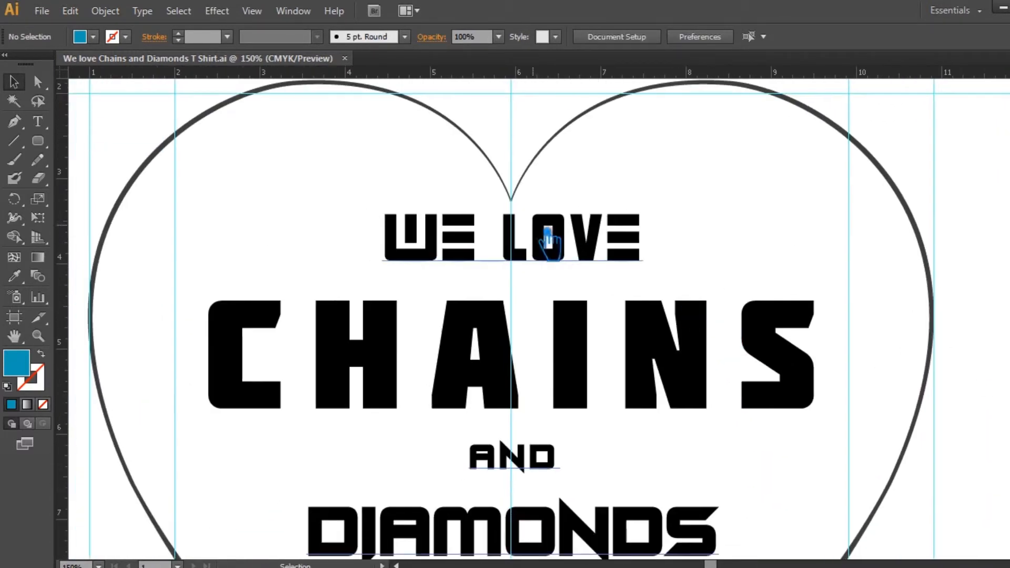
pyautogui.hotkey('ctrl', '-')
pyautogui.hotkey('ctrl', '-')
pyautogui.moveTo(747, 350); pyautogui.dragTo(690, 323)
pyautogui.hotkey('ctrl', '+')
pyautogui.hotkey('ctrl', '+')
pyautogui.press('t')
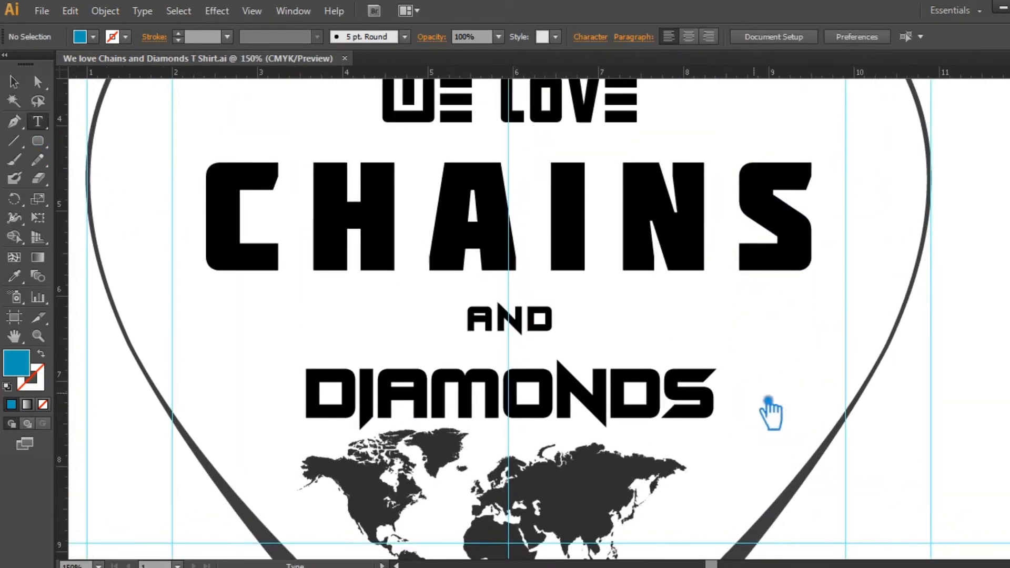
pyautogui.moveTo(721, 405); pyautogui.dragTo(263, 404)
pyautogui.click(492, 38)
pyautogui.click(440, 130)
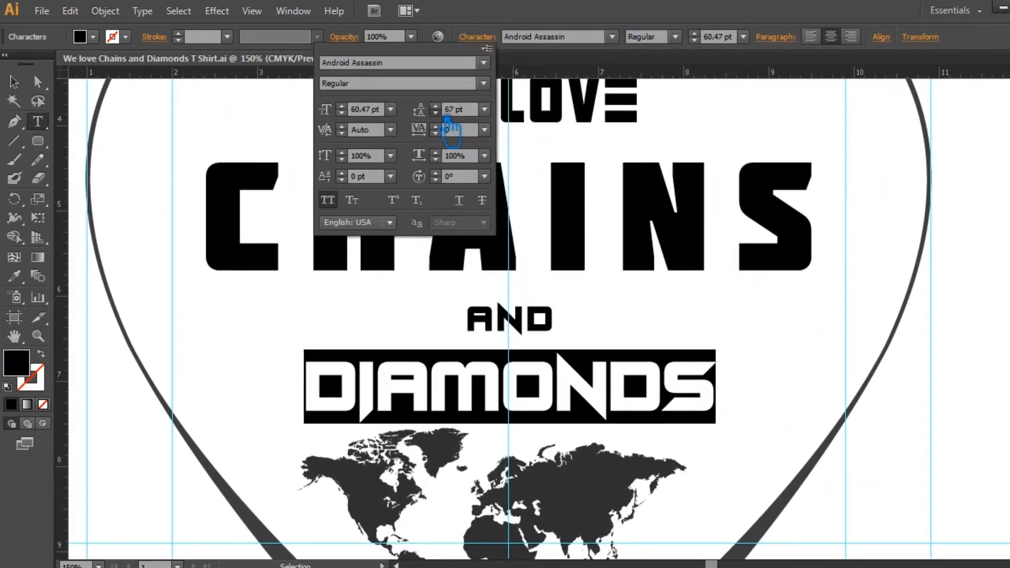
# Nudge the slogan text block down until DIAMONDS sits just above the world map, and save the document
pyautogui.click(14, 83)
pyautogui.press('Down')
pyautogui.press('Down')
pyautogui.press('Down')
pyautogui.press('Down')
pyautogui.press('Down')
pyautogui.press('Down')
pyautogui.press('Down')
pyautogui.press('Down')
pyautogui.press('Down')
pyautogui.press('Down')
pyautogui.press('Down')
pyautogui.press('Down')
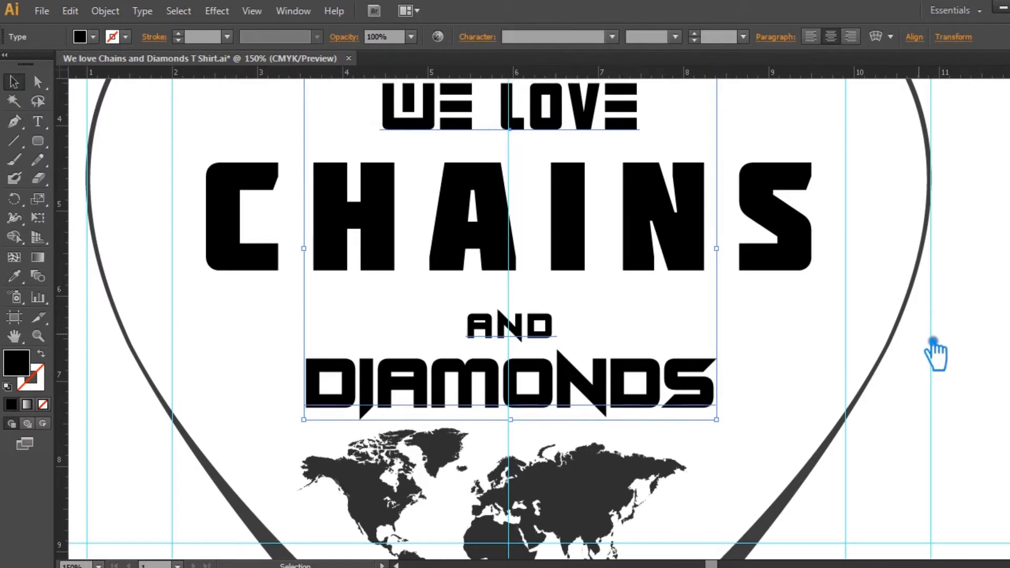
pyautogui.click(966, 378)
pyautogui.hotkey('ctrl', 's')
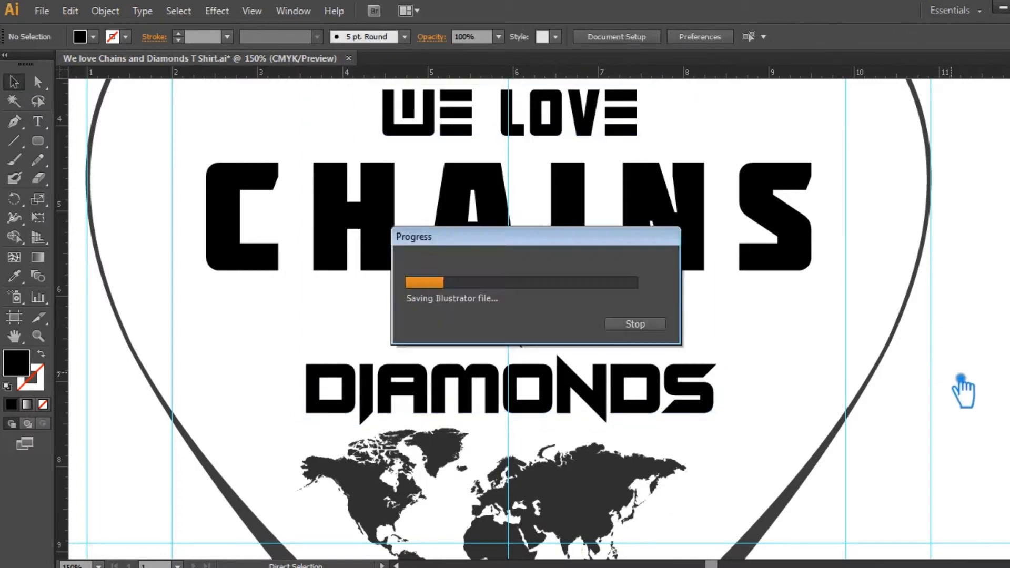
pyautogui.hotkey('ctrl', '-')
pyautogui.moveTo(800, 384); pyautogui.dragTo(790, 352)
pyautogui.scroll(-3, 790, 352)
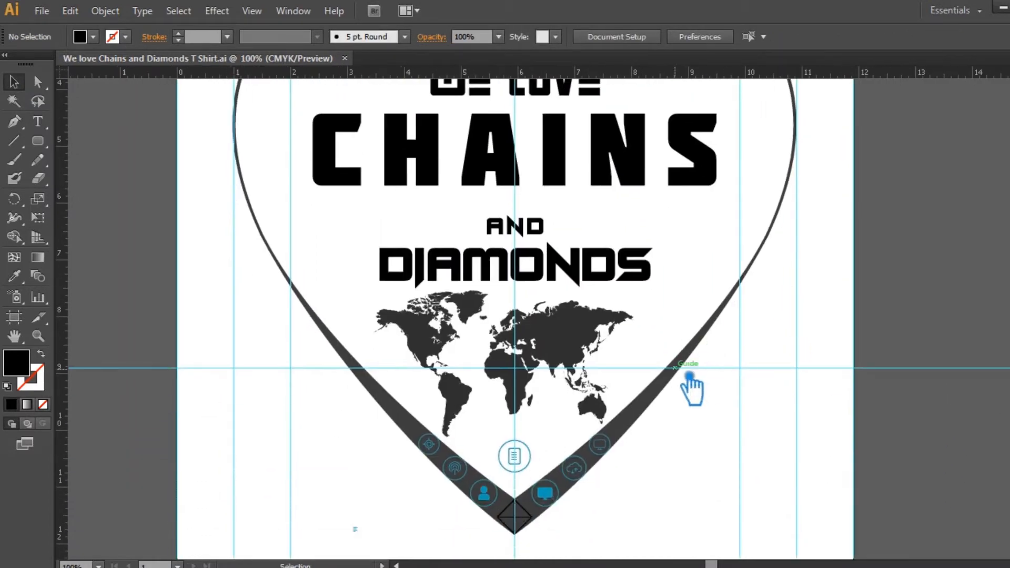
pyautogui.press('F7')
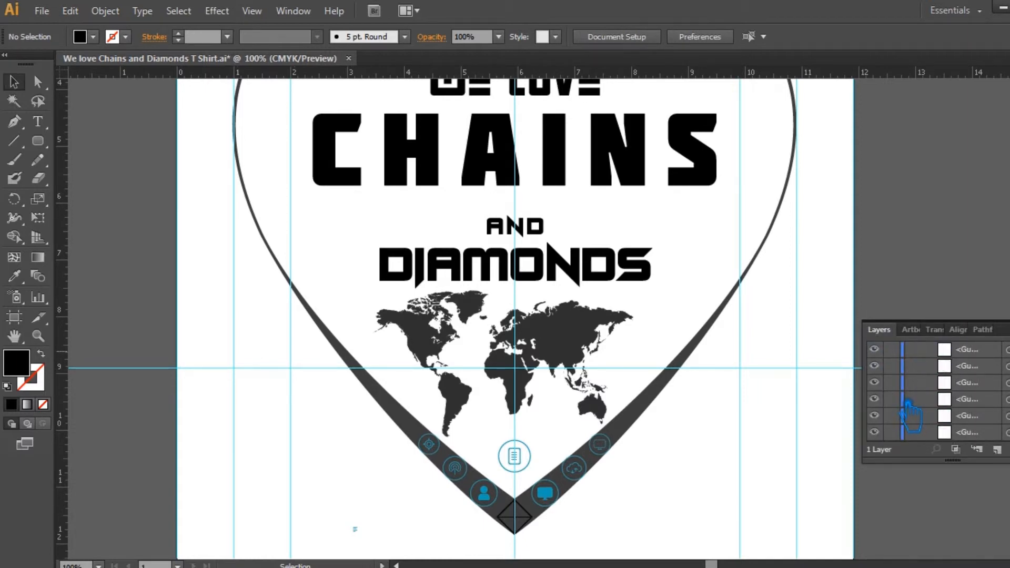
pyautogui.press('F7')
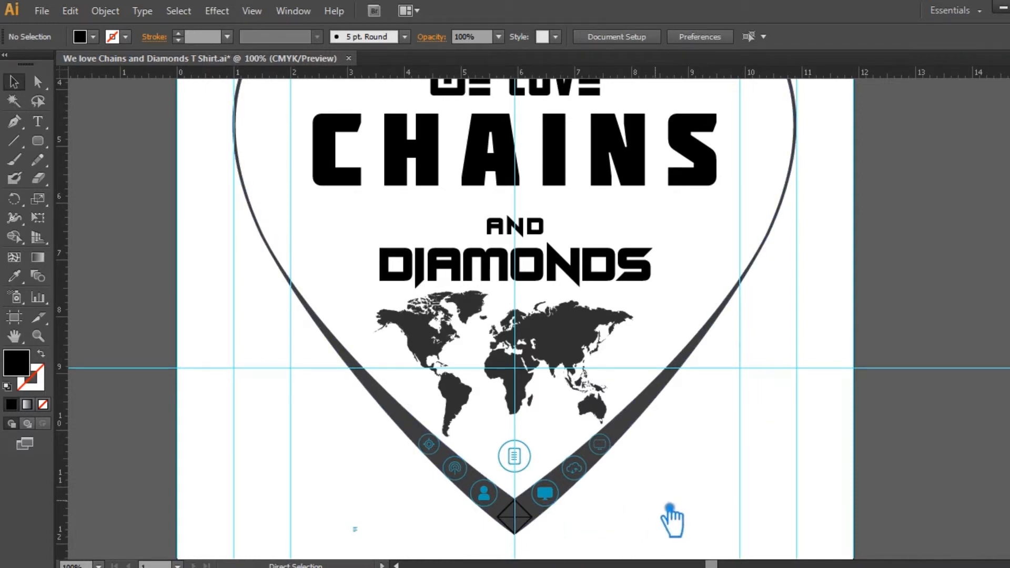
# Fill the six icons on the heart's lower band with white (FFFFFF) and save the document
pyautogui.hotkey('ctrl', '+')
pyautogui.moveTo(667, 514); pyautogui.dragTo(668, 216)
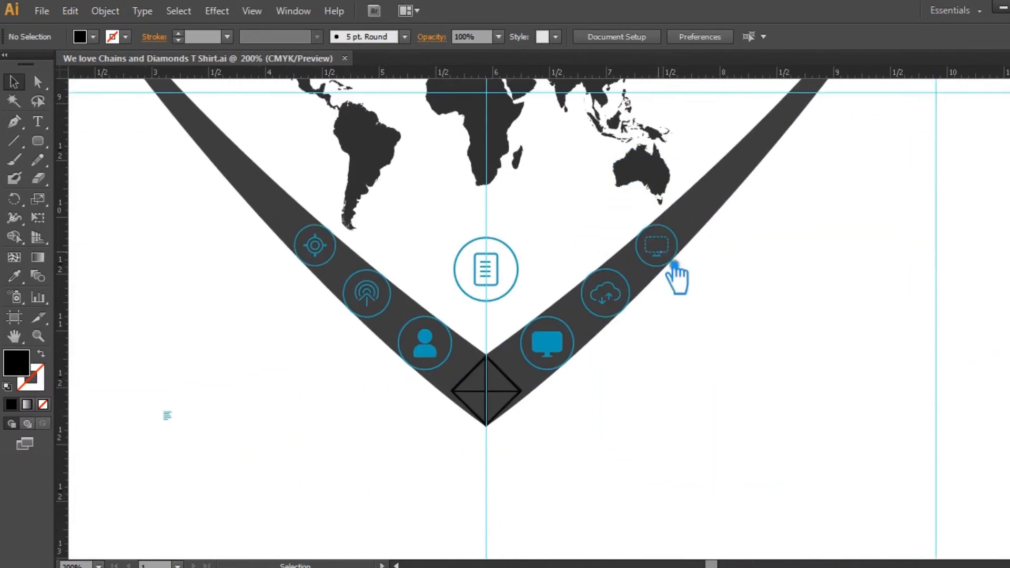
pyautogui.click(605, 293)
pyautogui.keyDown('shift'); pyautogui.click(673, 261); pyautogui.keyUp('shift')
pyautogui.keyDown('shift'); pyautogui.click(560, 363); pyautogui.keyUp('shift')
pyautogui.keyDown('shift'); pyautogui.click(422, 343); pyautogui.keyUp('shift')
pyautogui.keyDown('shift'); pyautogui.click(361, 289); pyautogui.keyUp('shift')
pyautogui.keyDown('shift'); pyautogui.click(316, 248); pyautogui.keyUp('shift')
pyautogui.press('v')
pyautogui.doubleClick(16, 363)
pyautogui.click(328, 194)
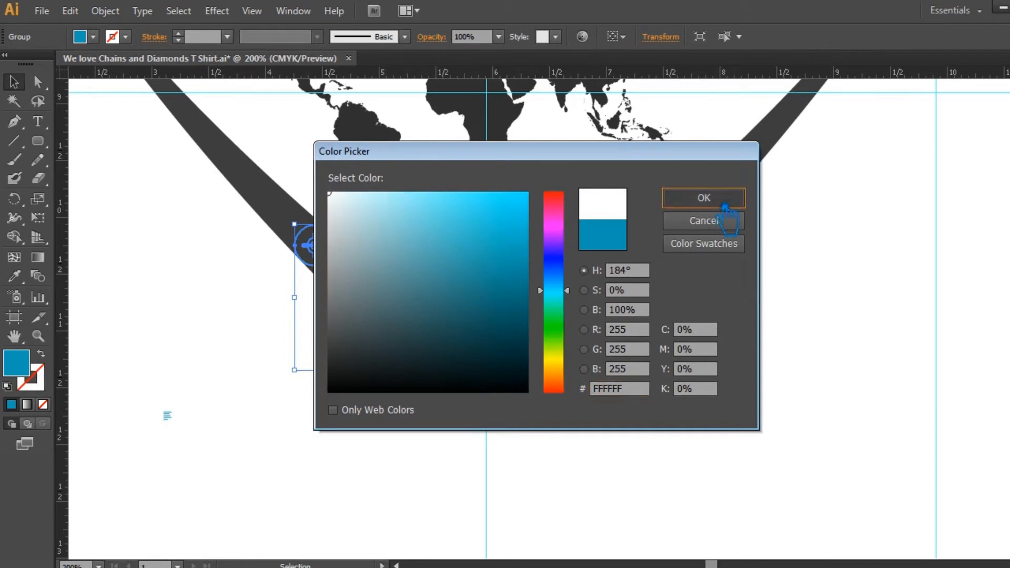
pyautogui.click(699, 199)
pyautogui.click(859, 304)
pyautogui.hotkey('ctrl', 's')
# Apply white (FFFFFF) to the selected icons, fill the diamond at the heart's tip with the same white, and save
pyautogui.click(721, 219)
pyautogui.click(526, 428)
pyautogui.click(497, 400)
pyautogui.doubleClick(16, 363)
pyautogui.click(329, 194)
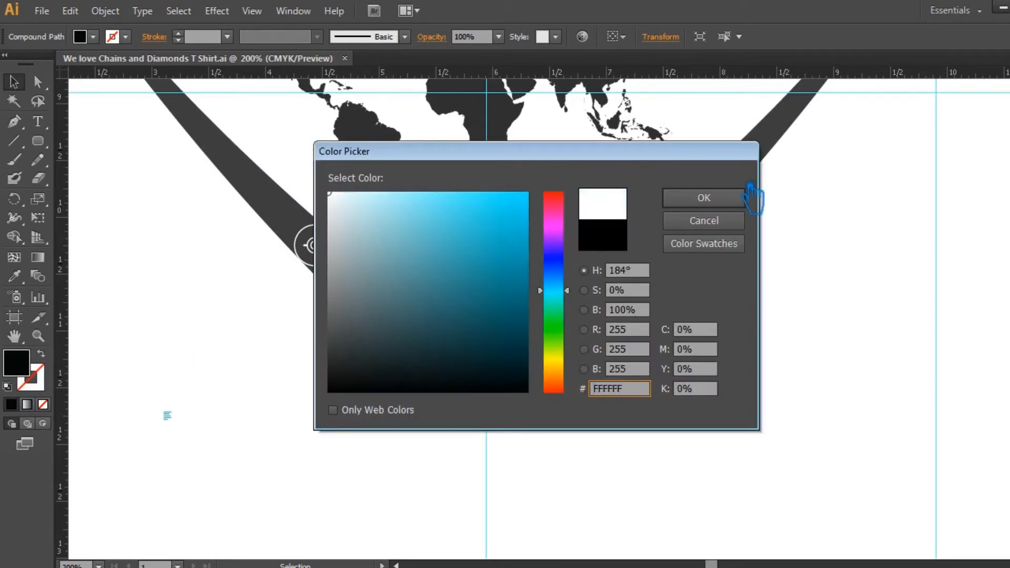
pyautogui.click(690, 196)
pyautogui.click(811, 396)
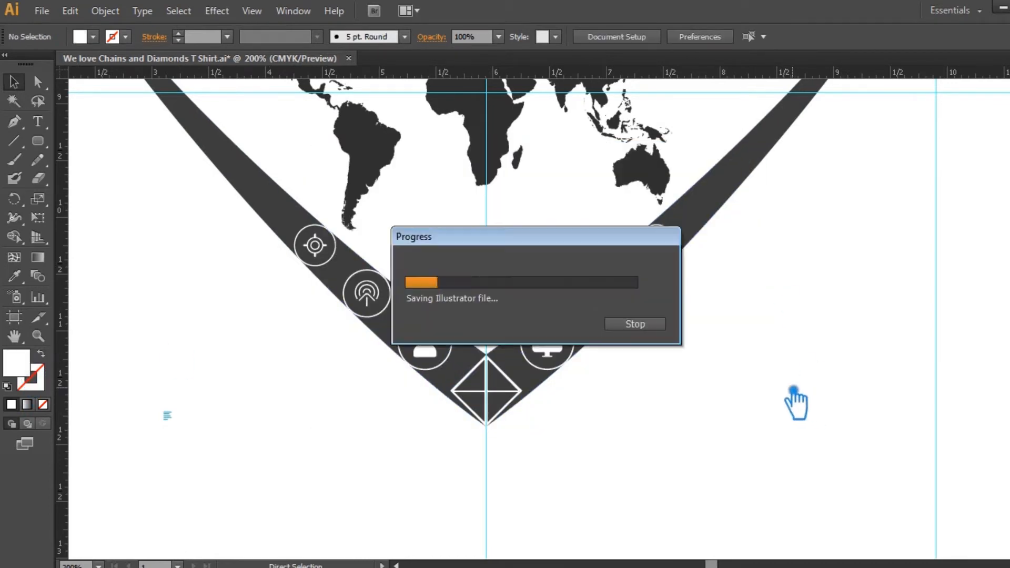
# Fill the circled tablet icon above the diamond with white (FFFFFF)
pyautogui.click(484, 284)
pyautogui.doubleClick(17, 363)
pyautogui.click(331, 195)
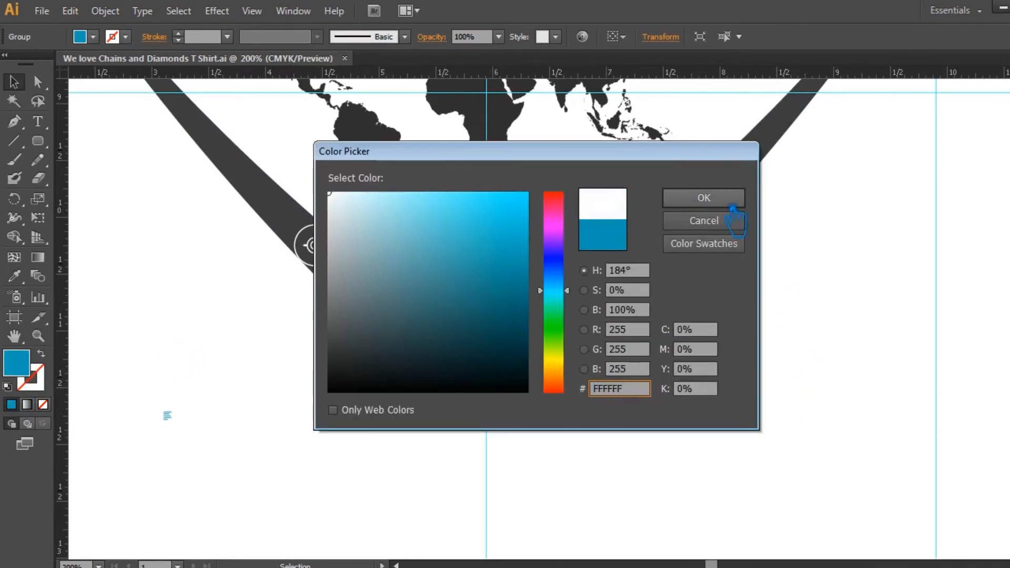
pyautogui.click(689, 196)
pyautogui.click(773, 328)
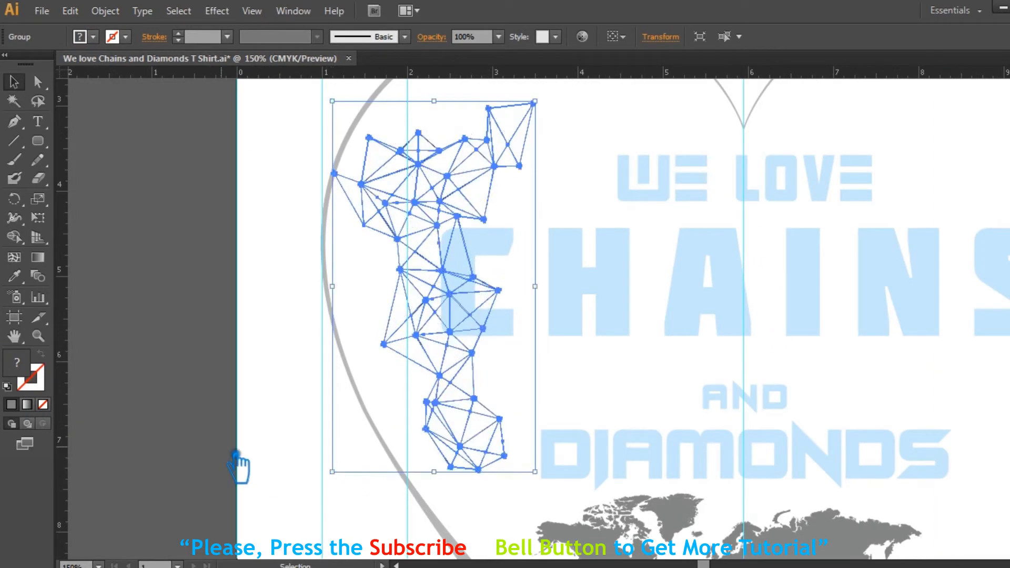
# Enlarge the polygon network and position it along the heart's left side, overlapping the C of CHAINS
pyautogui.click(240, 467)
pyautogui.click(498, 453)
pyautogui.moveTo(537, 473); pyautogui.dragTo(579, 551)
pyautogui.moveTo(479, 554); pyautogui.dragTo(310, 380)
pyautogui.moveTo(406, 374); pyautogui.dragTo(390, 343)
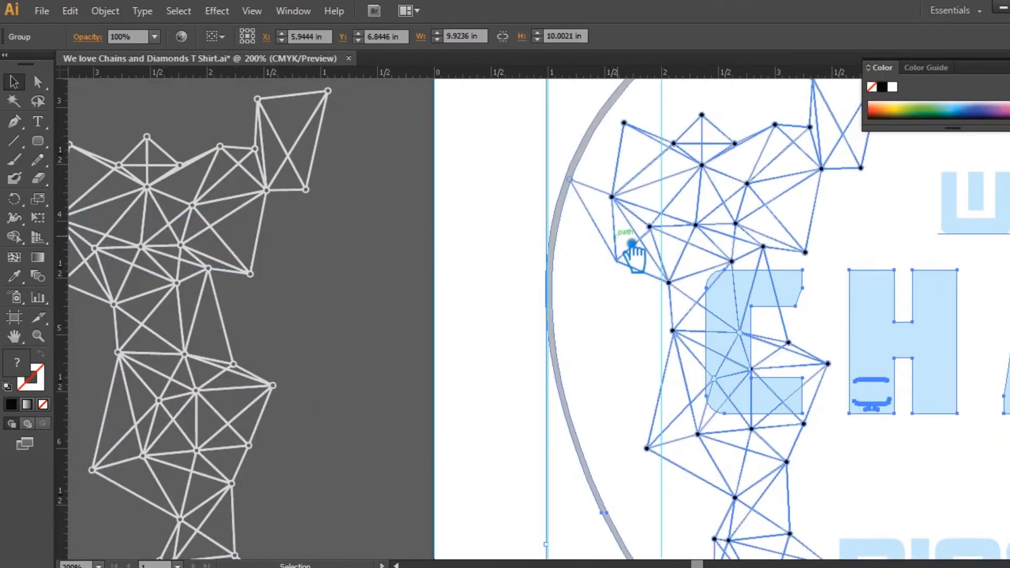
# Remove the black fill from the node circles of the polygon network on the heart's left side
pyautogui.click(629, 238)
pyautogui.moveTo(330, 306); pyautogui.dragTo(83, 323)
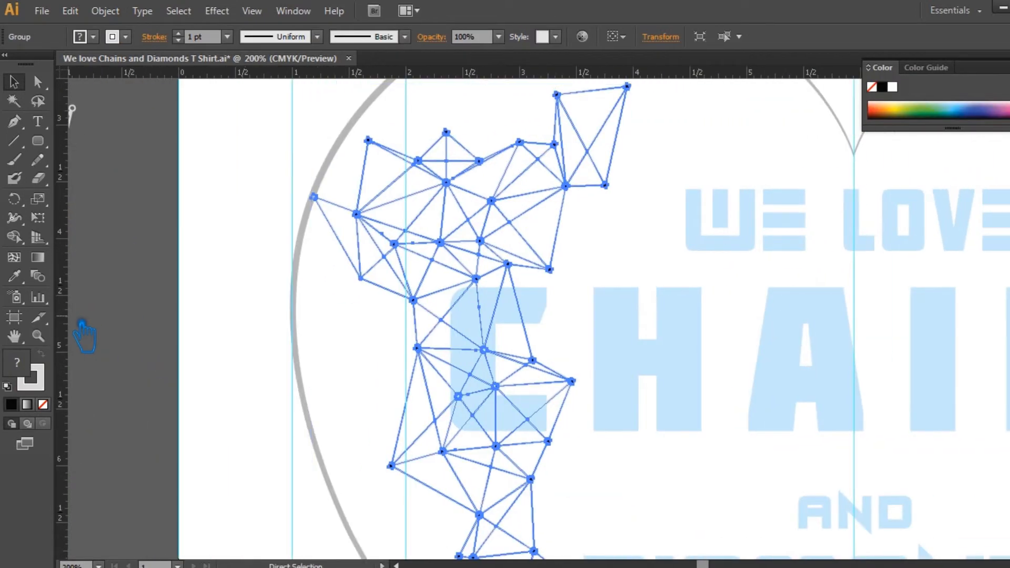
pyautogui.hotkey('ctrl', '=')
pyautogui.hotkey('ctrl', '=')
pyautogui.click(759, 202)
pyautogui.click(550, 216)
pyautogui.rightClick(550, 215)
pyautogui.click(595, 307)
pyautogui.click(766, 252)
pyautogui.click(551, 217)
pyautogui.click(43, 405)
pyautogui.click(202, 345)
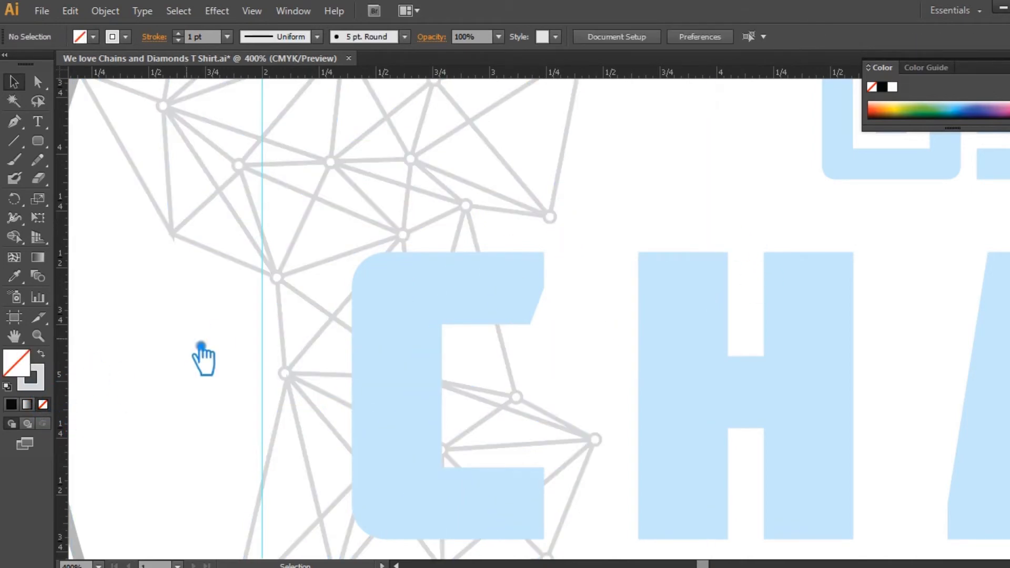
# Set the opacity of the left and right polygon networks to 20%
pyautogui.hotkey('ctrl', '-')
pyautogui.hotkey('ctrl', '-')
pyautogui.hotkey('ctrl', '-')
pyautogui.click(498, 36)
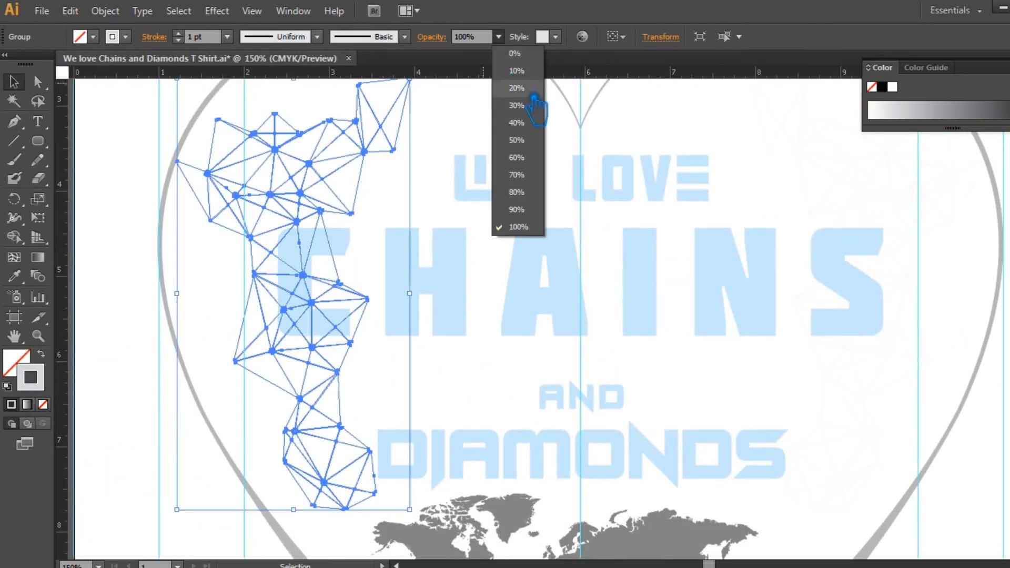
pyautogui.click(533, 94)
pyautogui.click(478, 159)
pyautogui.click(846, 198)
pyautogui.click(499, 37)
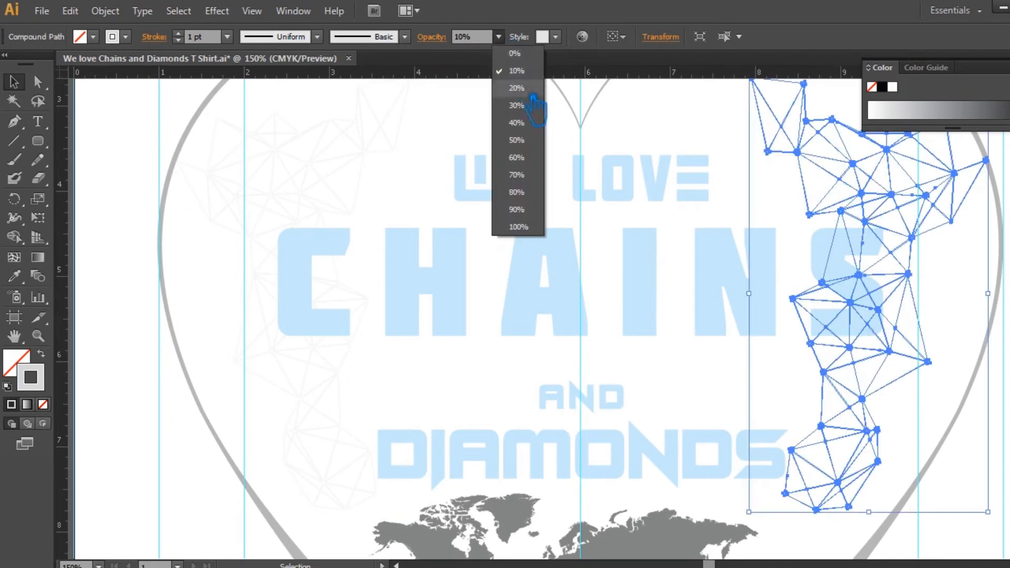
pyautogui.click(531, 94)
pyautogui.click(480, 109)
# Set the opacity of the left and right polygon networks to 30%
pyautogui.click(345, 158)
pyautogui.click(498, 36)
pyautogui.click(519, 107)
pyautogui.click(507, 127)
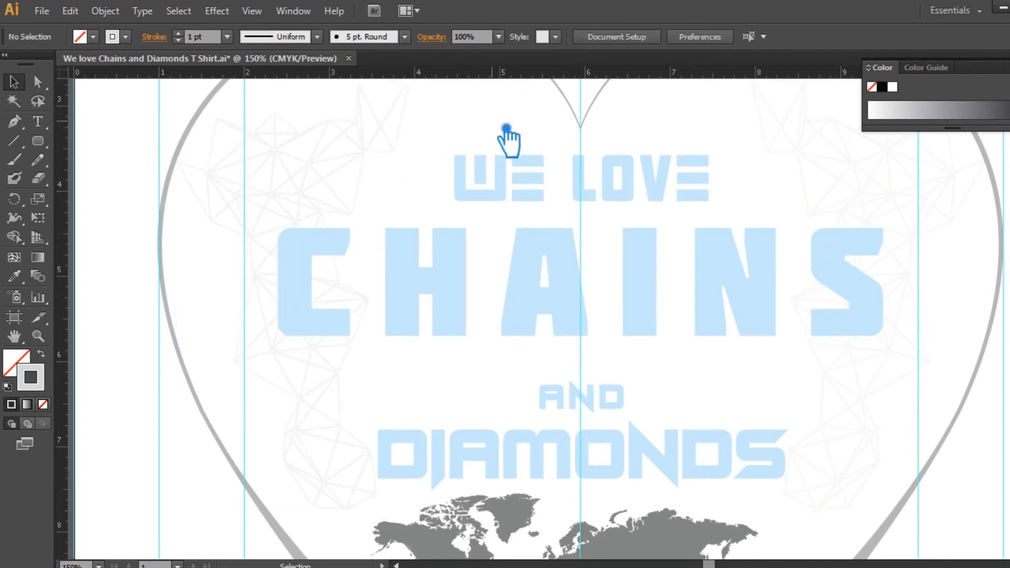
pyautogui.click(801, 162)
pyautogui.click(498, 36)
pyautogui.click(518, 106)
pyautogui.click(569, 127)
# Try opacities of 50% and 80% on both polygon networks together, and return them to 100%
pyautogui.click(800, 165)
pyautogui.keyDown('shift'); pyautogui.click(364, 152); pyautogui.keyUp('shift')
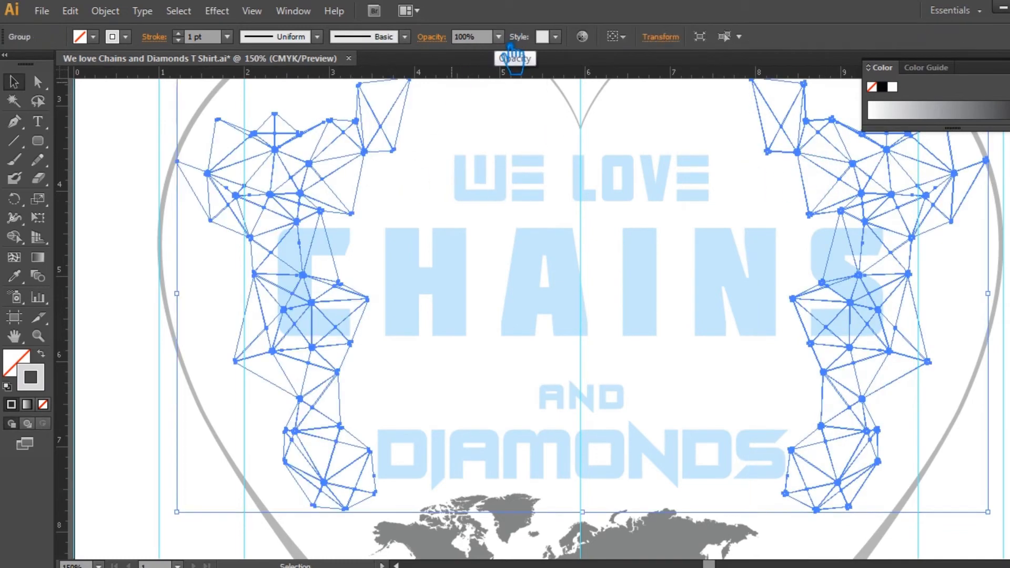
pyautogui.click(498, 37)
pyautogui.click(534, 93)
pyautogui.click(375, 159)
pyautogui.click(360, 151)
pyautogui.click(498, 37)
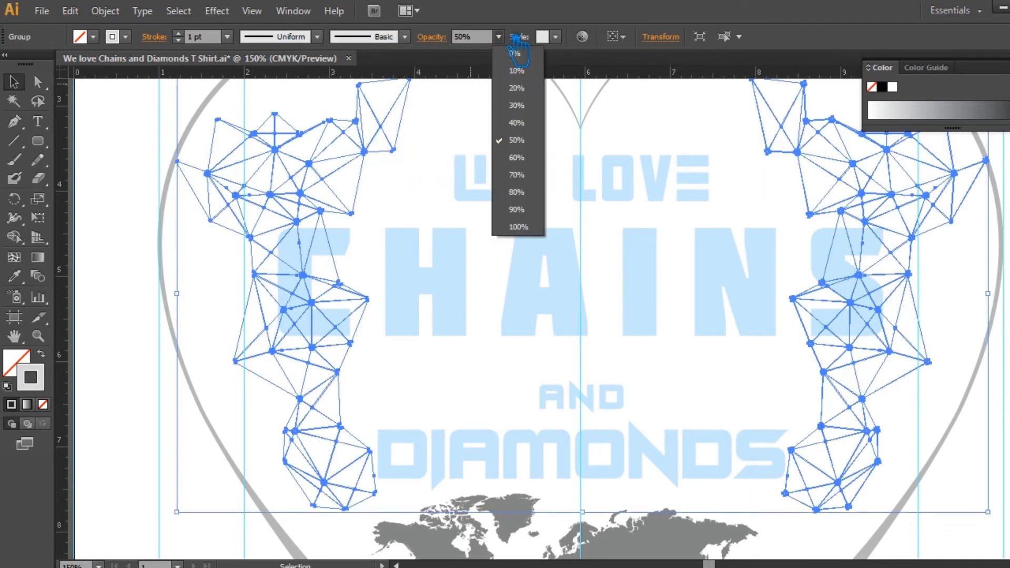
pyautogui.click(516, 193)
pyautogui.scroll(-2, 453, 252)
pyautogui.click(499, 37)
pyautogui.click(513, 226)
pyautogui.click(871, 322)
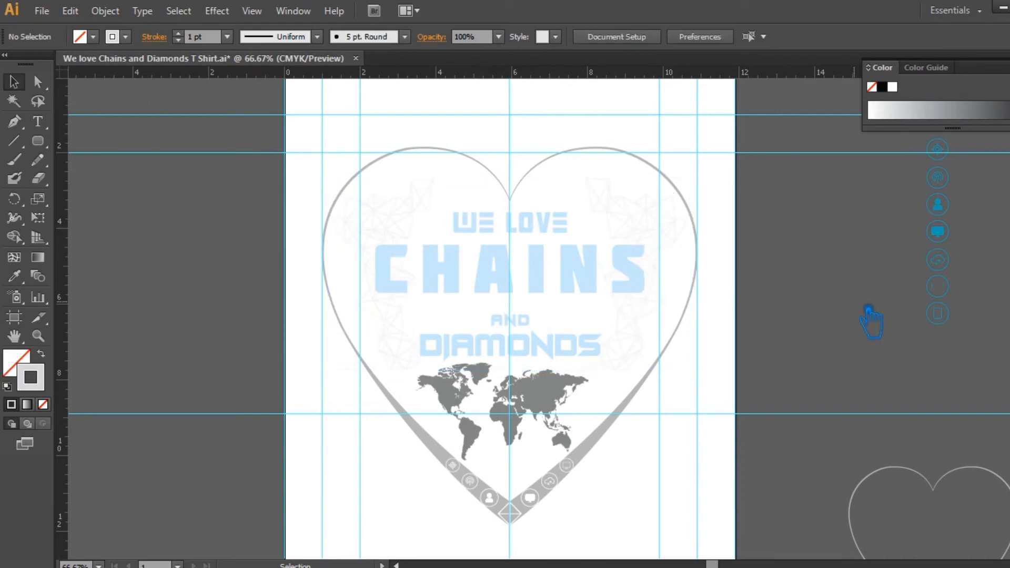
# Lock both polygon networks and save the document
pyautogui.click(650, 227)
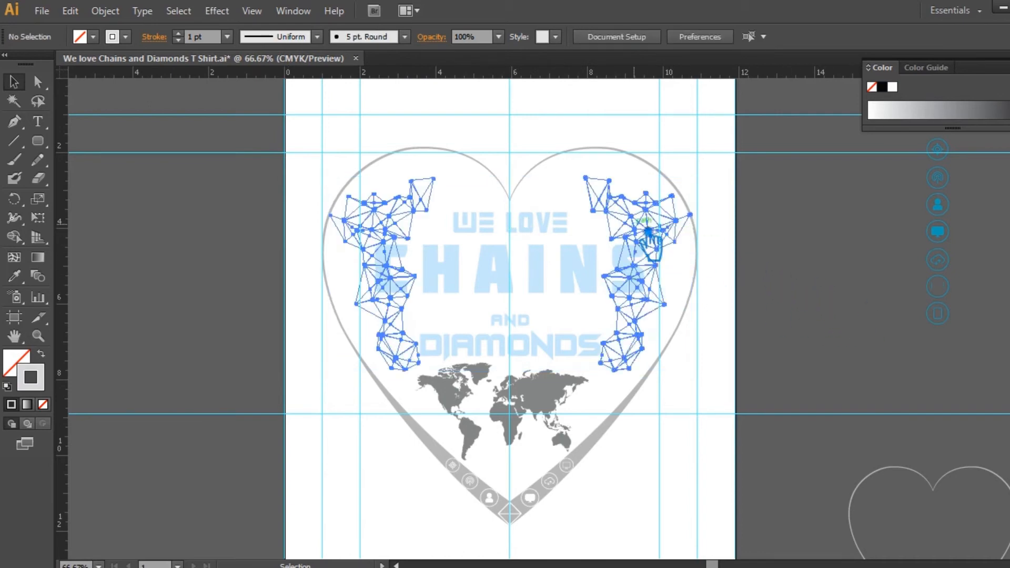
pyautogui.hotkey('ctrl', '2')
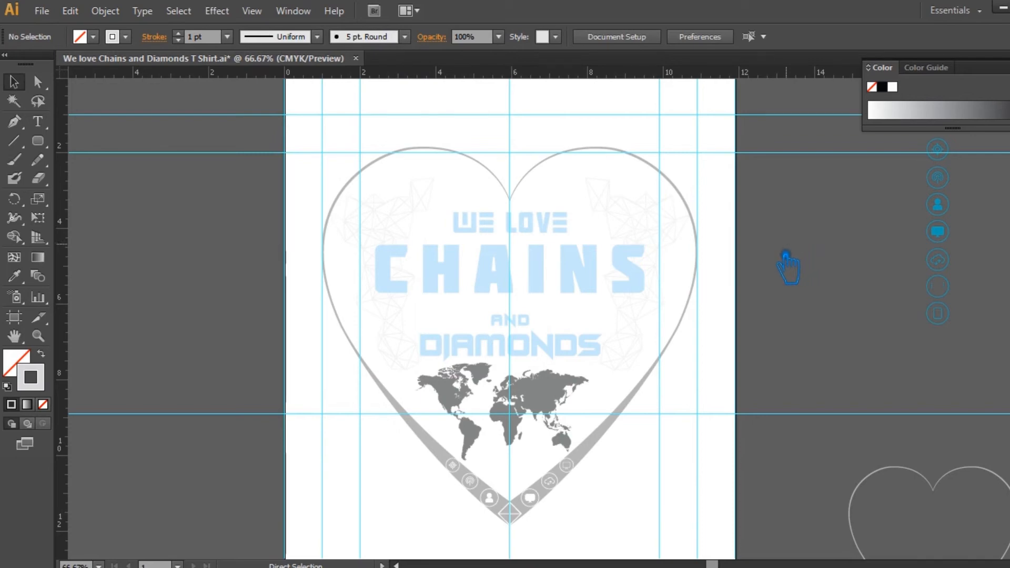
pyautogui.hotkey('ctrl', 's')
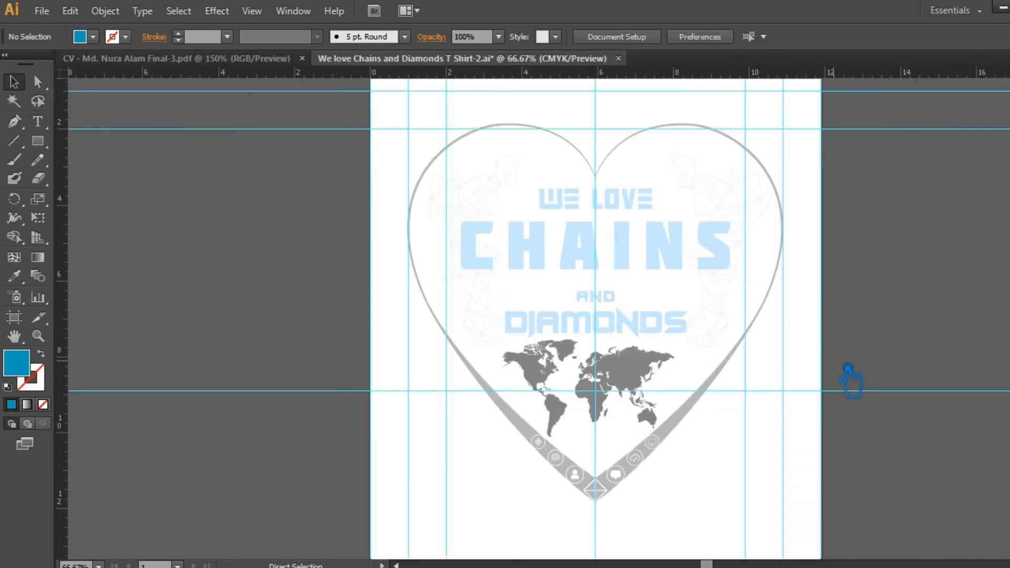
pyautogui.hotkey('ctrl', 's')
# Unlock the artwork objects that need editing in the layer list, such as the heart outline
pyautogui.press('F7')
pyautogui.click(911, 349)
pyautogui.scroll(-3, 908, 416)
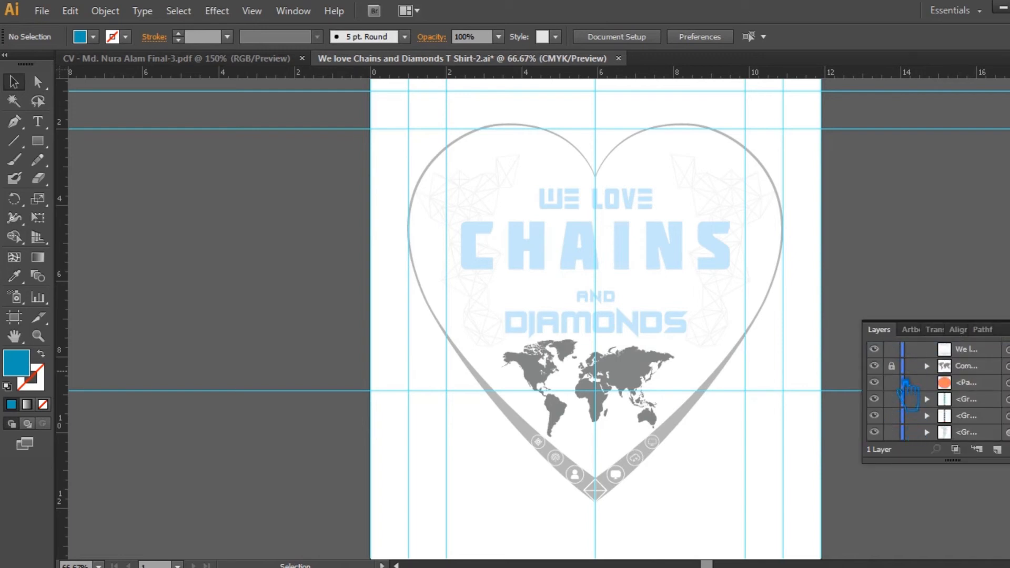
pyautogui.scroll(-1, 906, 424)
pyautogui.press('F7')
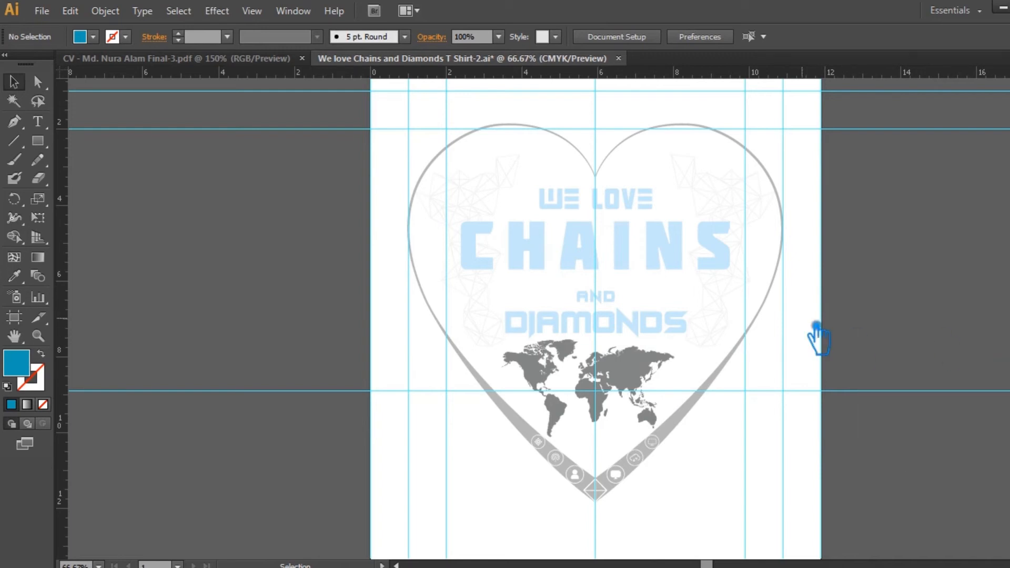
# Delete the heart outline around the slogan and world map
pyautogui.click(793, 210)
pyautogui.click(830, 309)
pyautogui.click(741, 375)
pyautogui.press('Delete')
# Select the slogan text, world map, circled icons and diamond together
pyautogui.moveTo(740, 373); pyautogui.dragTo(514, 462)
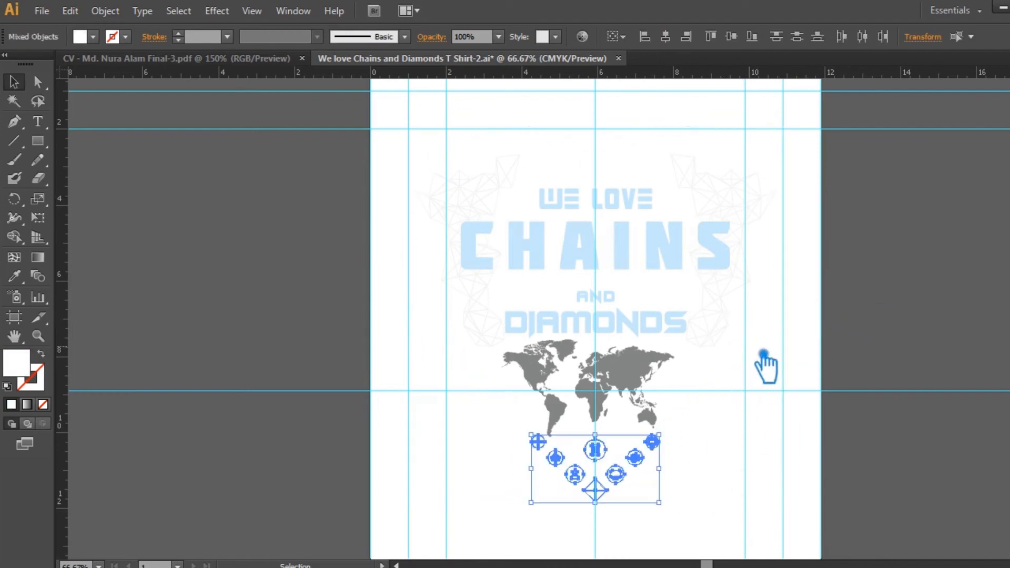
pyautogui.press('Delete')
pyautogui.hotkey('ctrl', 'z')
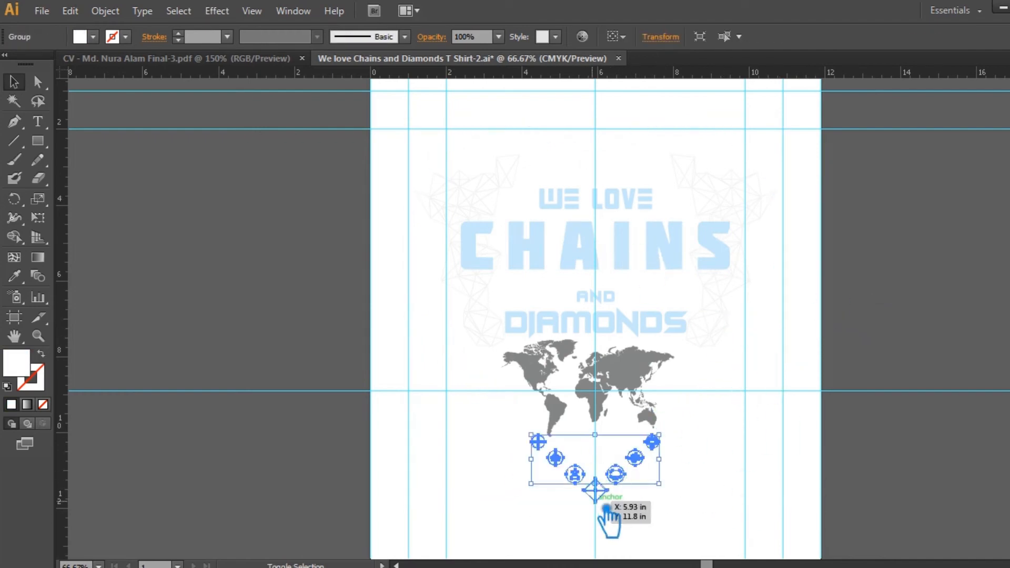
pyautogui.press('i')
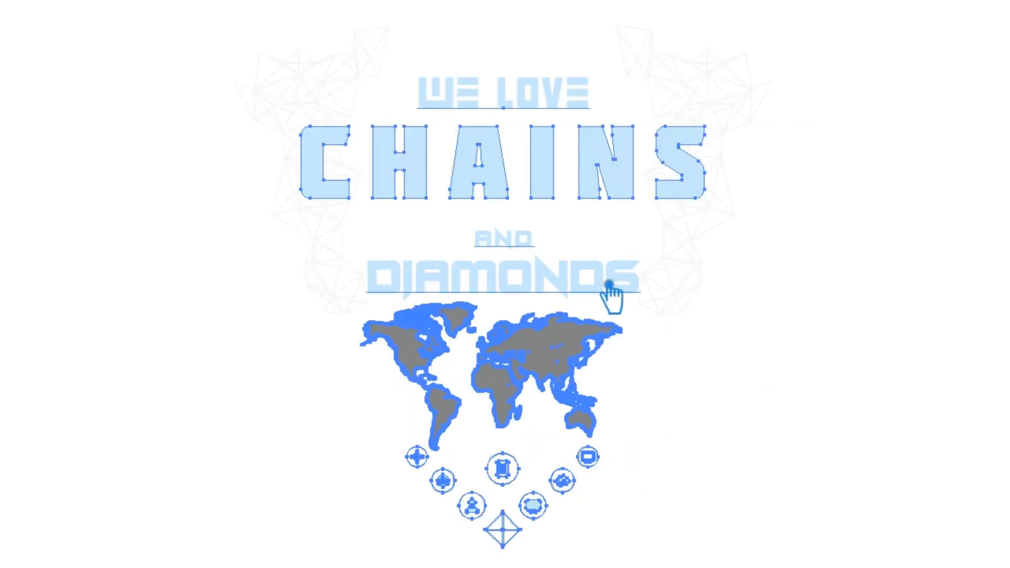
pyautogui.press('v')
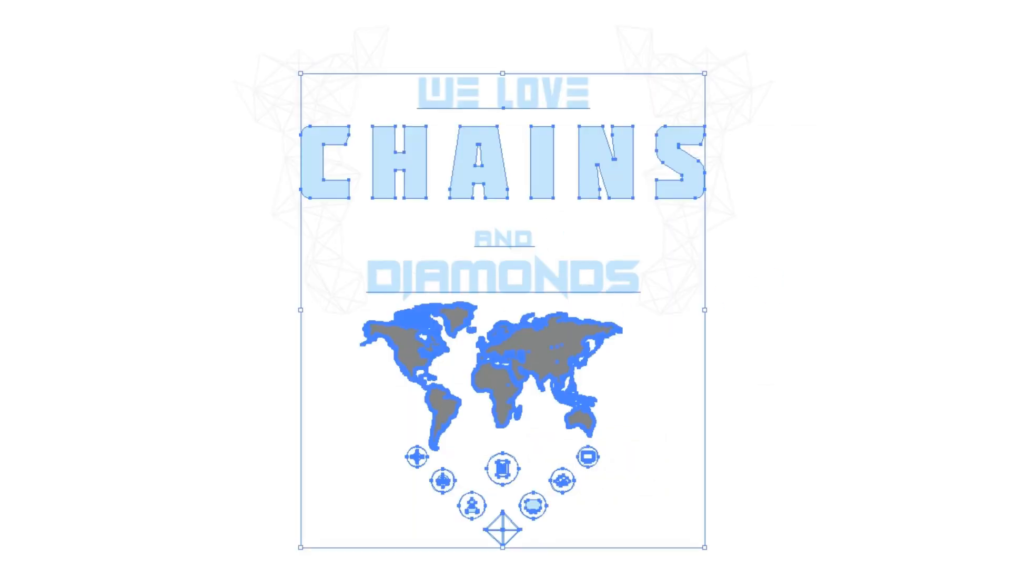